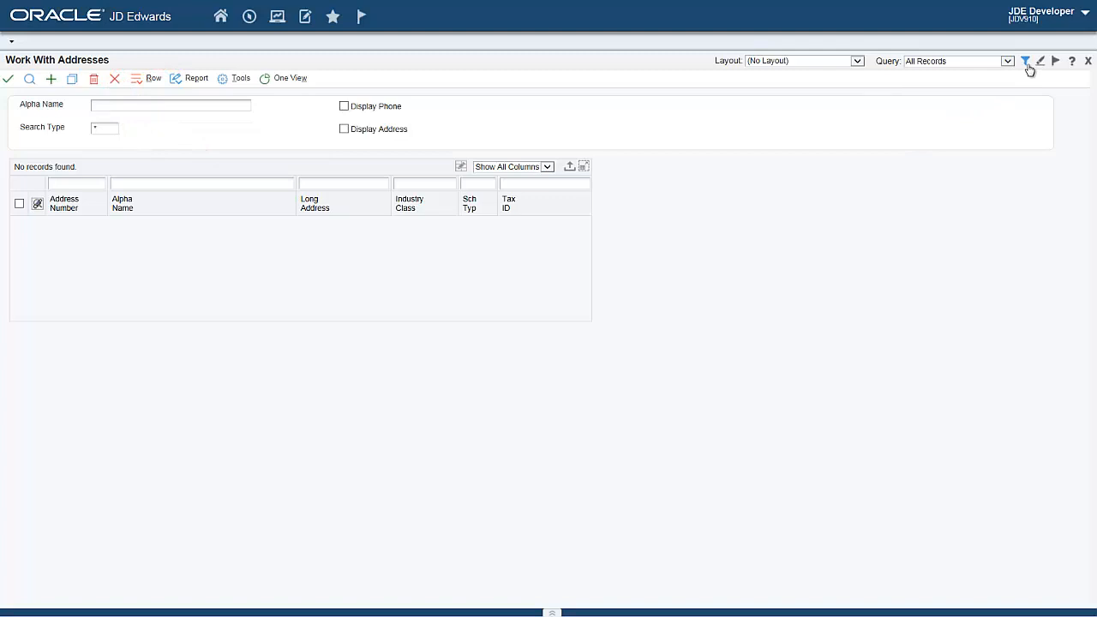
Start a new query in the Query Manager with the condition Address Number (QBE) >= 10
{"action": "left_click", "coordinate": [1028, 68]}
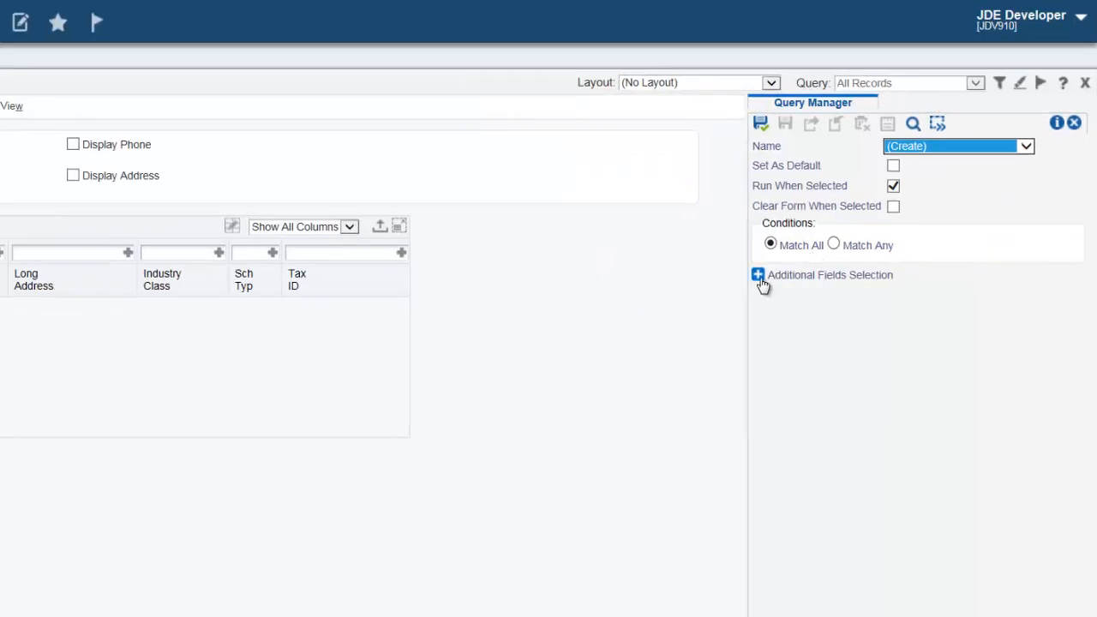
{"action": "left_click", "coordinate": [759, 279]}
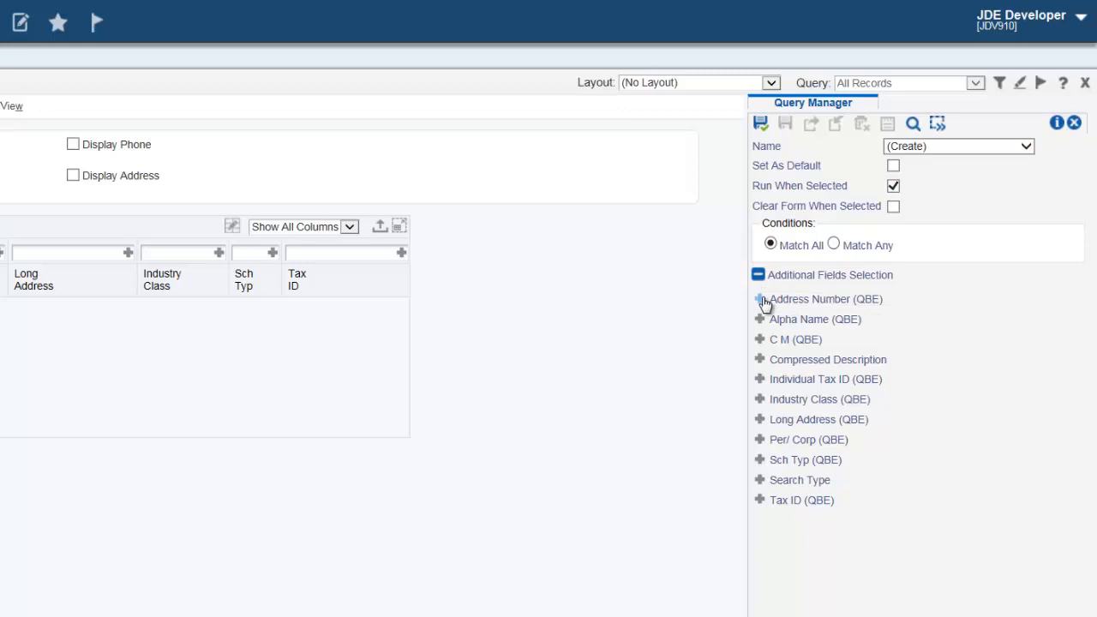
{"action": "left_click", "coordinate": [761, 299]}
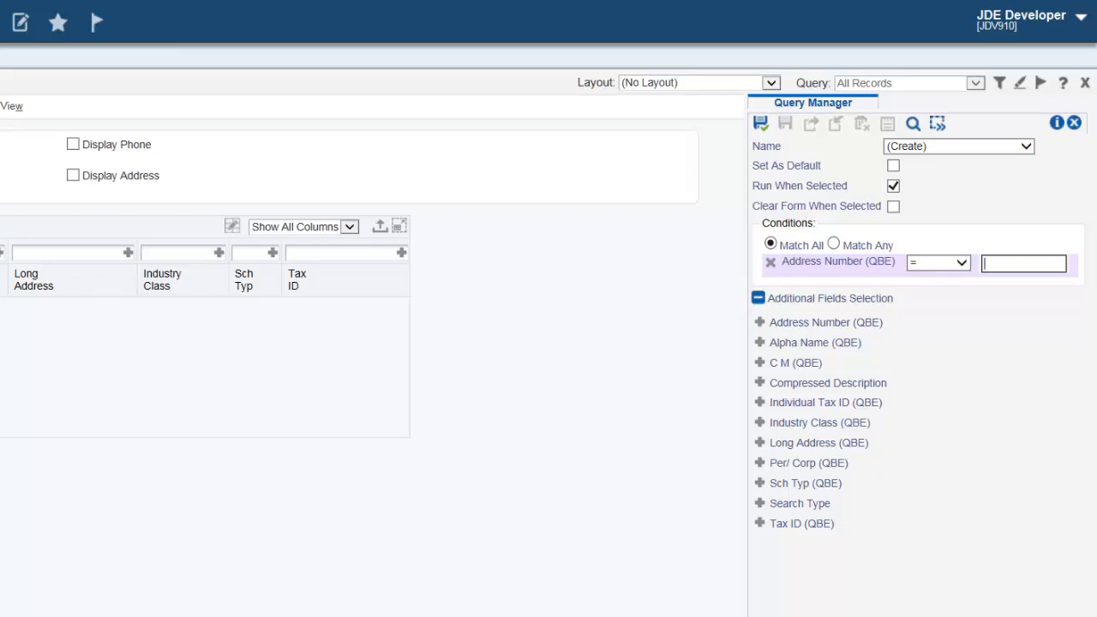
{"action": "left_click", "coordinate": [964, 264]}
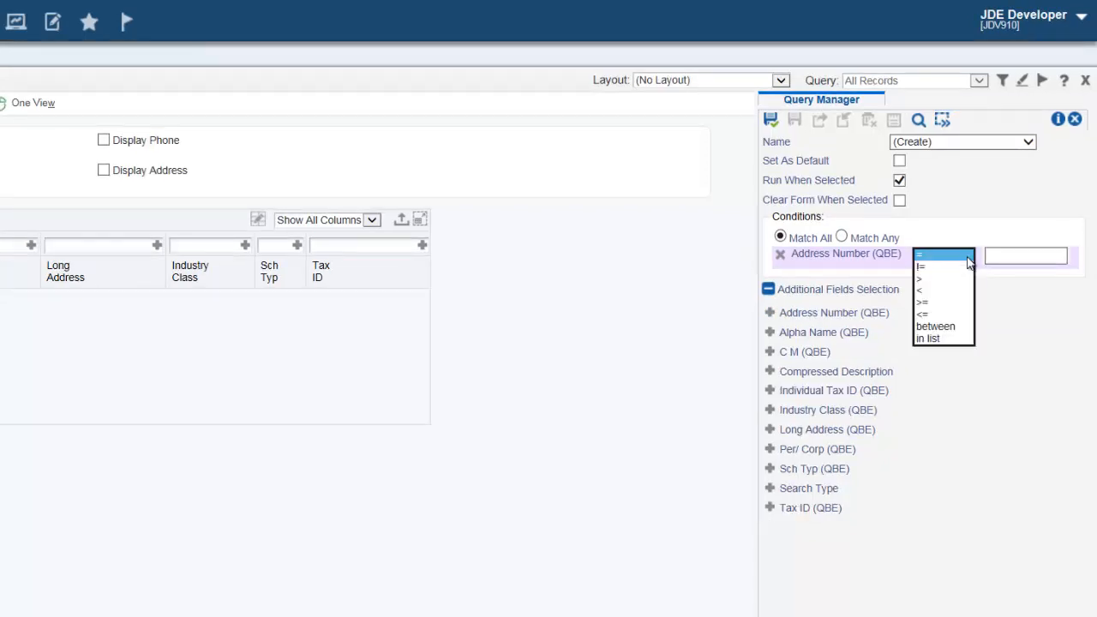
{"action": "left_click", "coordinate": [924, 302]}
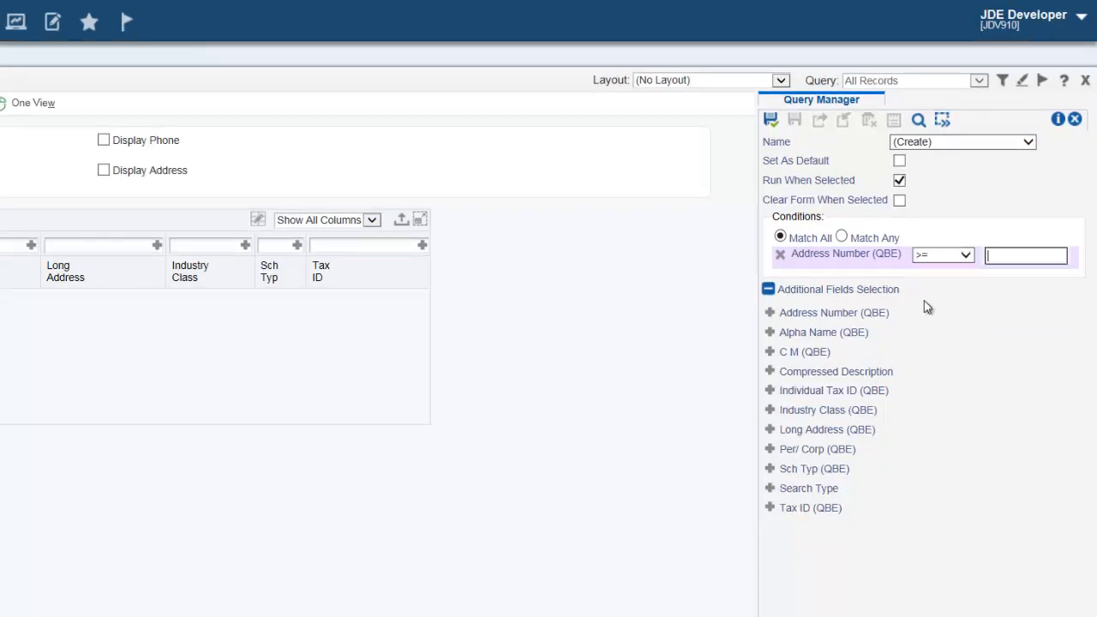
{"action": "type", "text": "10"}
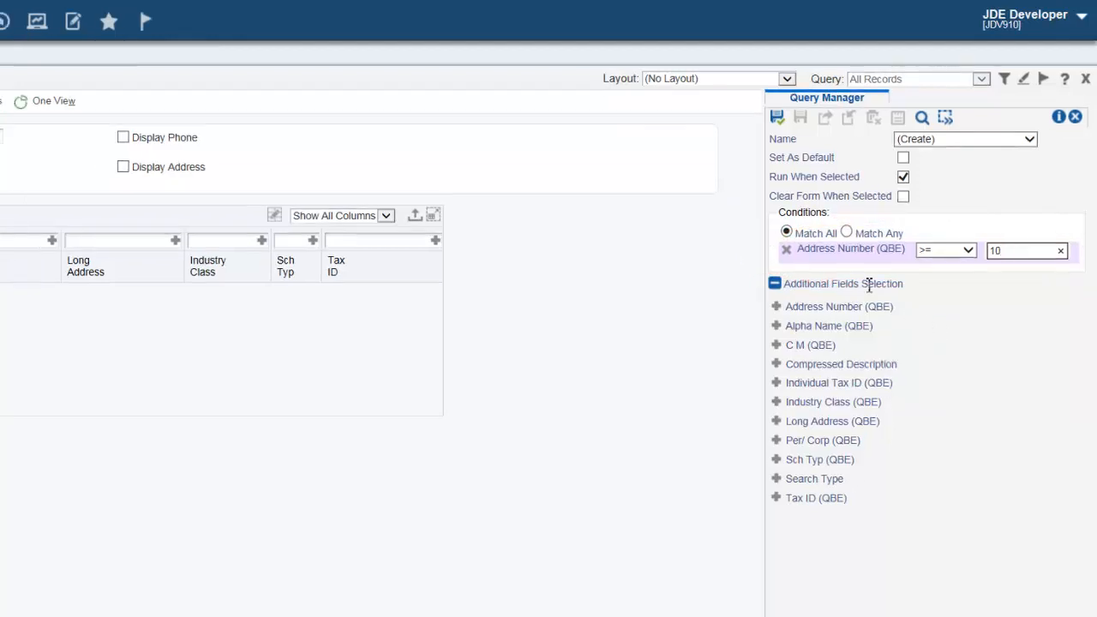
Save the new query as Demo Query and find the matching address records
{"action": "left_click", "coordinate": [778, 117]}
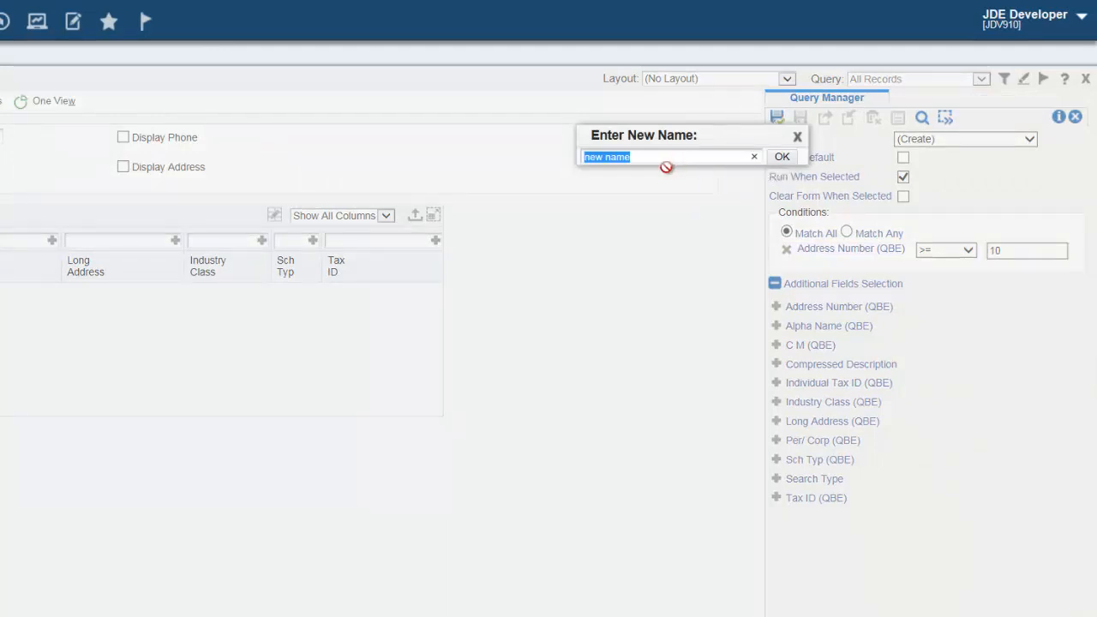
{"action": "type", "text": "Demo Query"}
{"action": "left_click", "coordinate": [783, 157]}
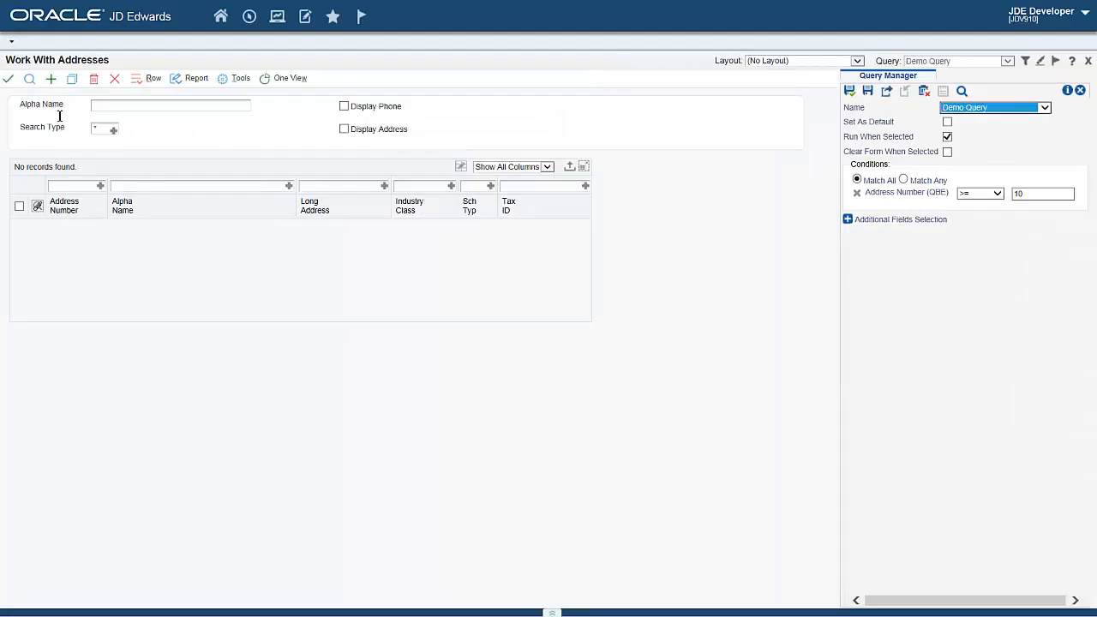
{"action": "left_click", "coordinate": [33, 84]}
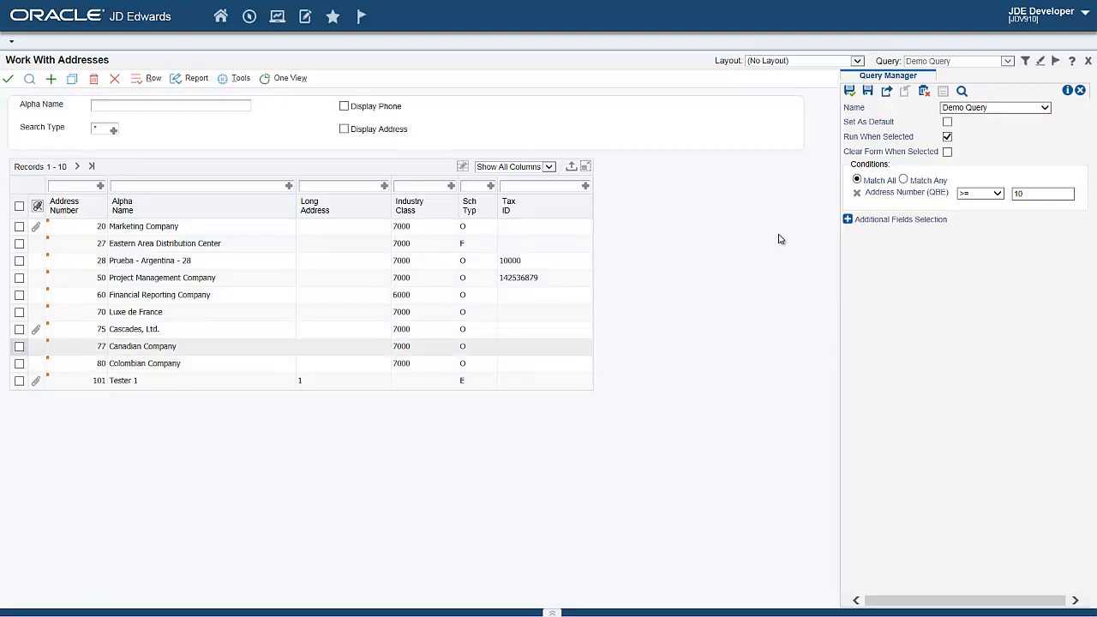
Check Demo Query's place in the list of saved queries and request its publication without comments
{"action": "left_click", "coordinate": [1046, 108]}
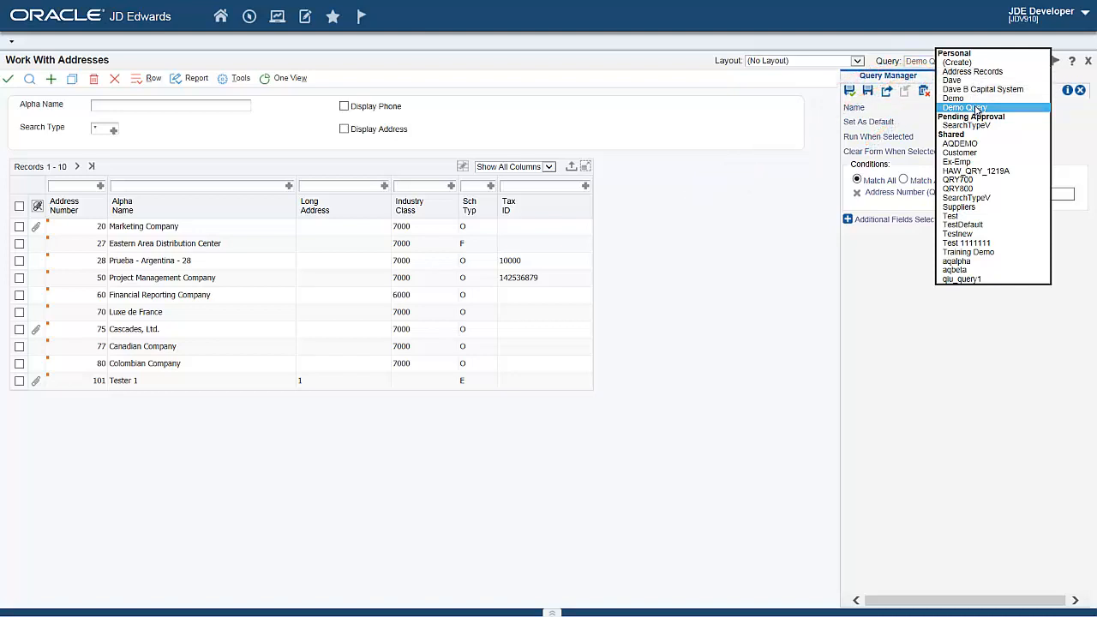
{"action": "left_click", "coordinate": [878, 264]}
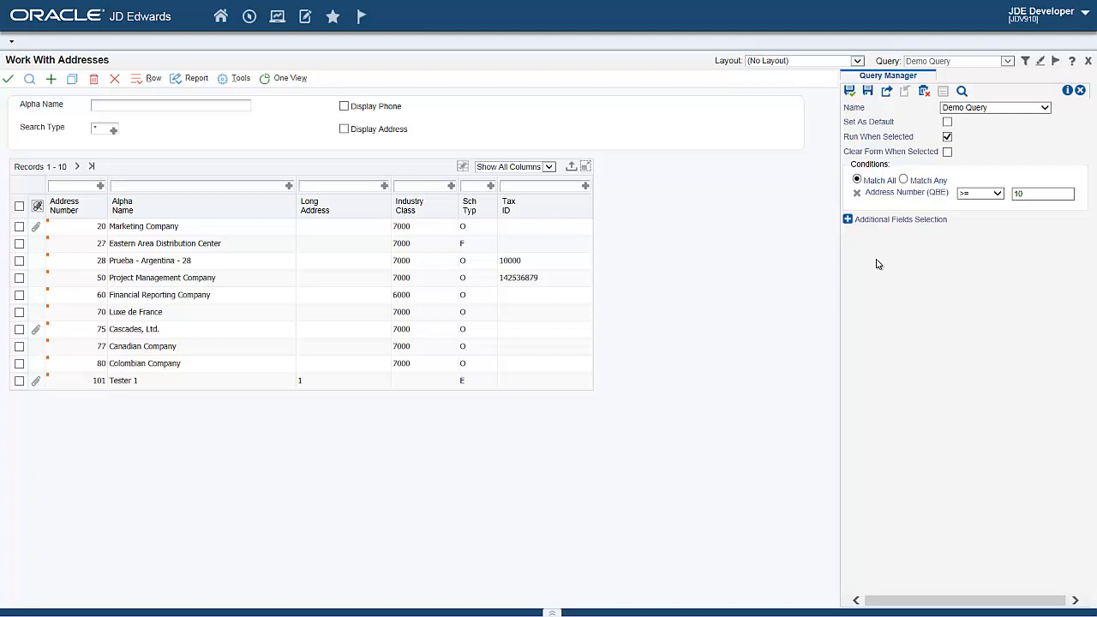
{"action": "left_click", "coordinate": [995, 107]}
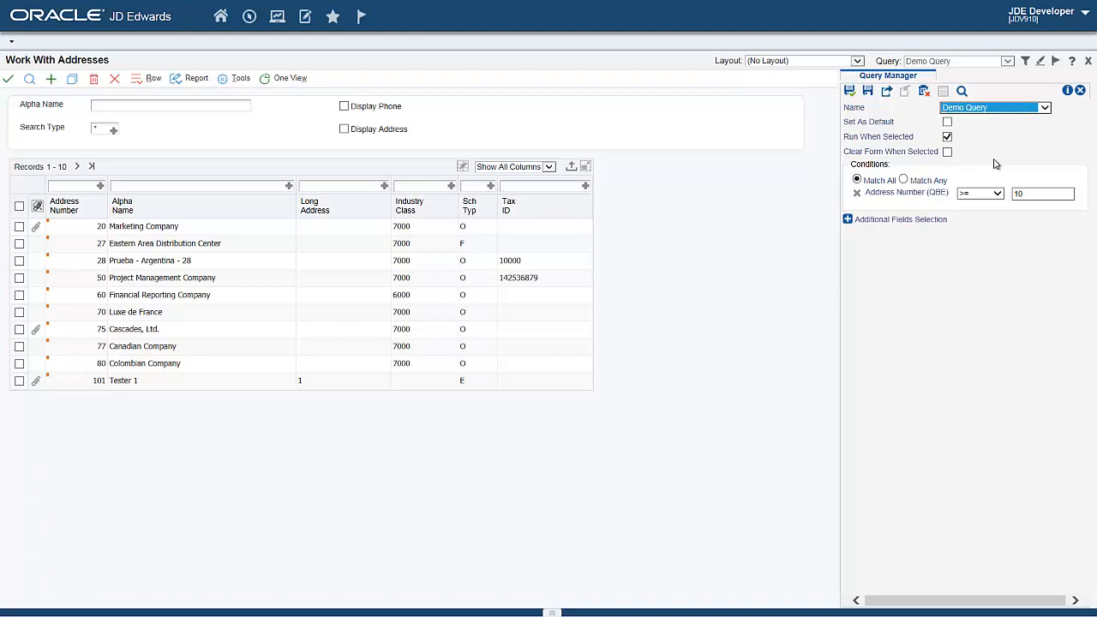
{"action": "left_click", "coordinate": [888, 92]}
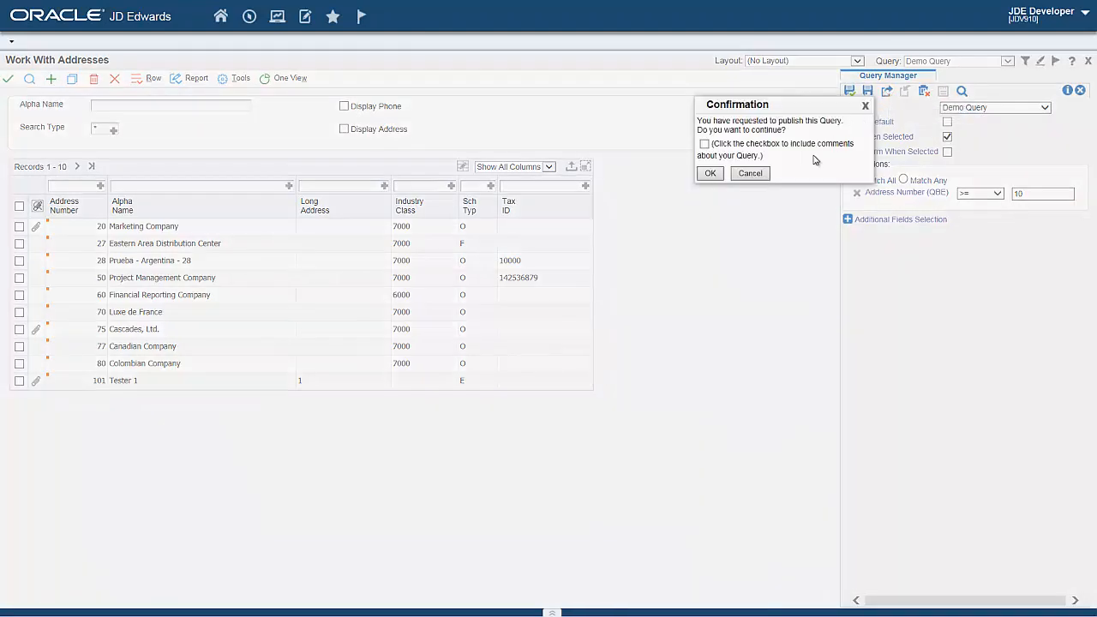
{"action": "left_click", "coordinate": [717, 174]}
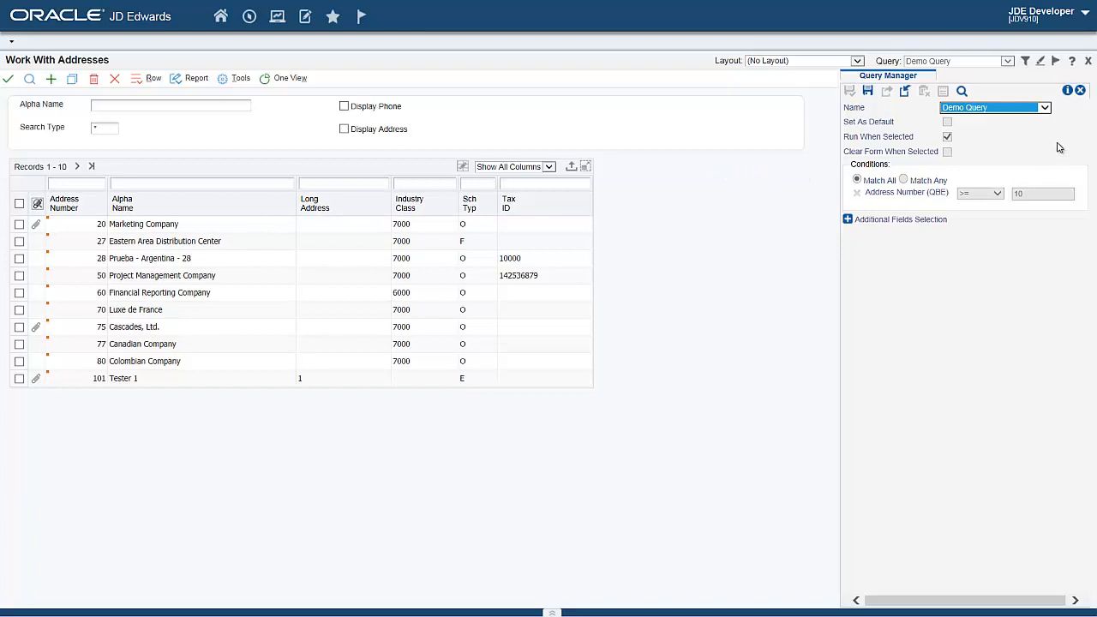
Check which category of the saved queries list holds the published Demo Query, and close the Query Manager
{"action": "left_click", "coordinate": [1045, 108]}
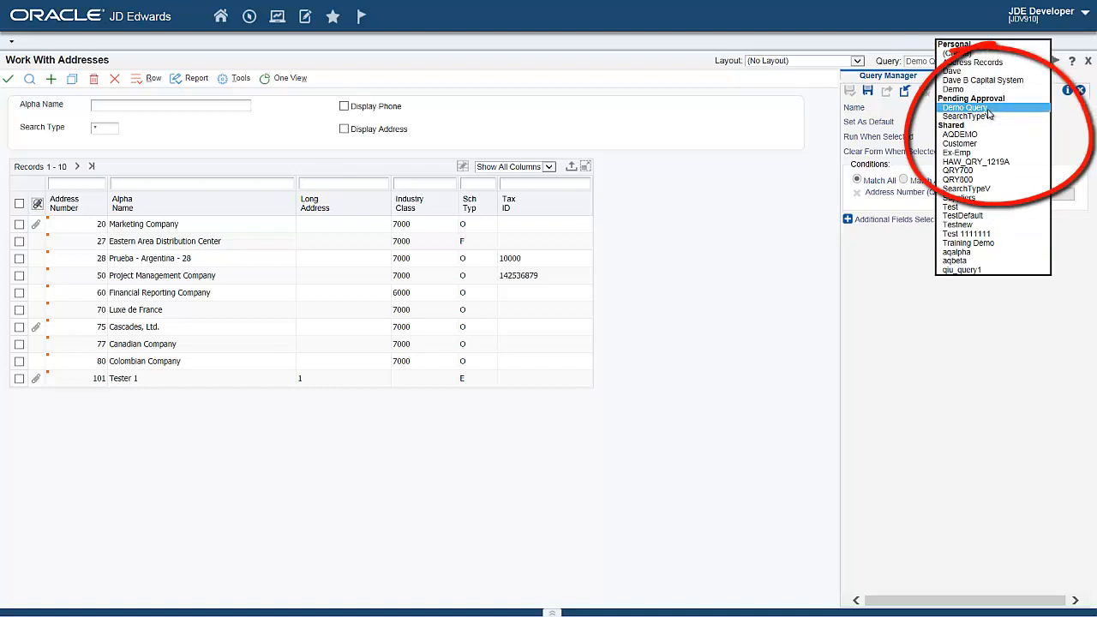
{"action": "left_click", "coordinate": [888, 282]}
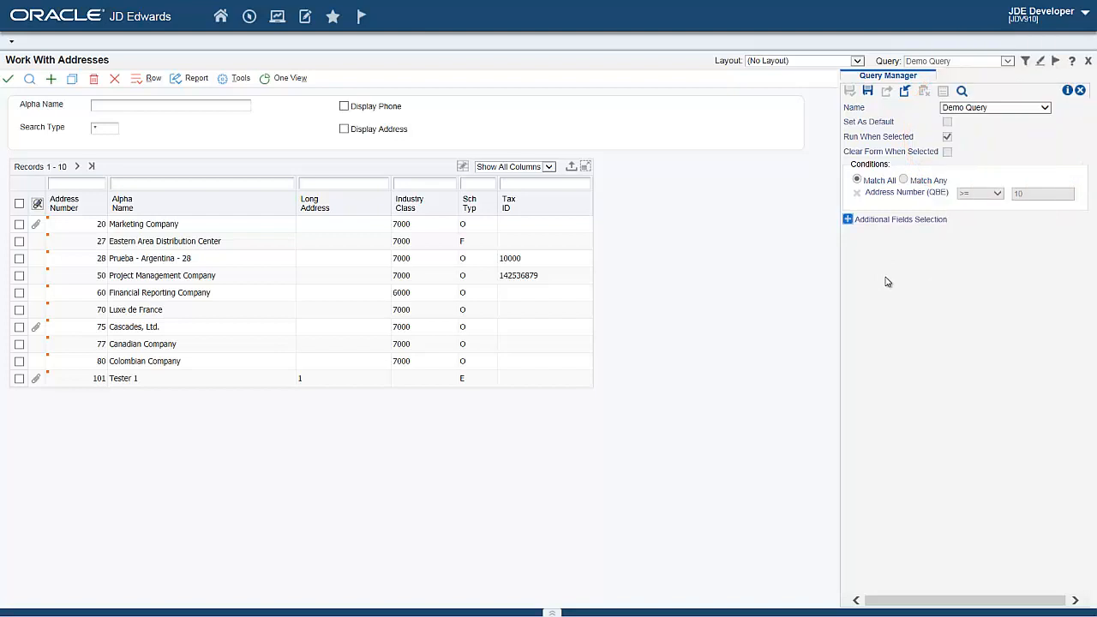
{"action": "left_click", "coordinate": [1080, 90]}
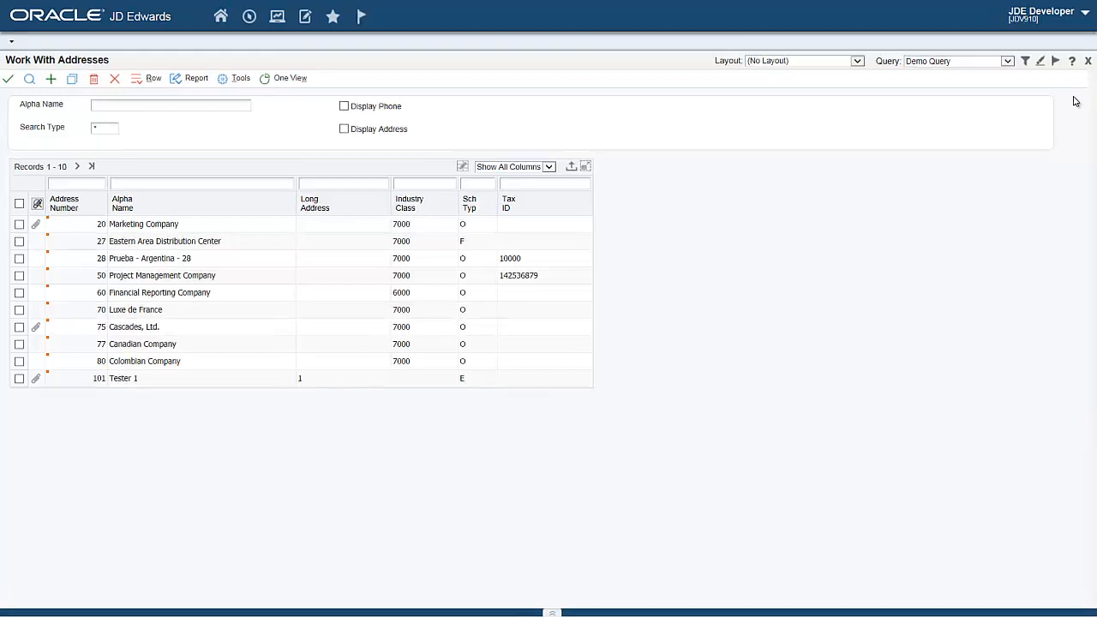
Reopen the Query Manager and load the personal query Demo
{"action": "left_click", "coordinate": [1026, 63]}
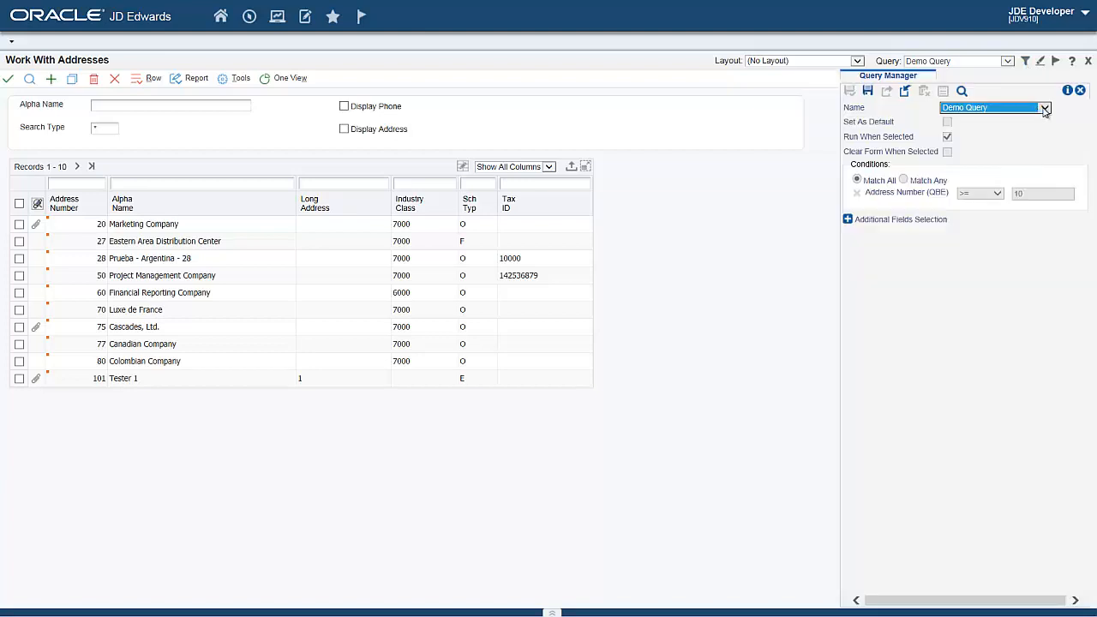
{"action": "left_click", "coordinate": [1043, 108]}
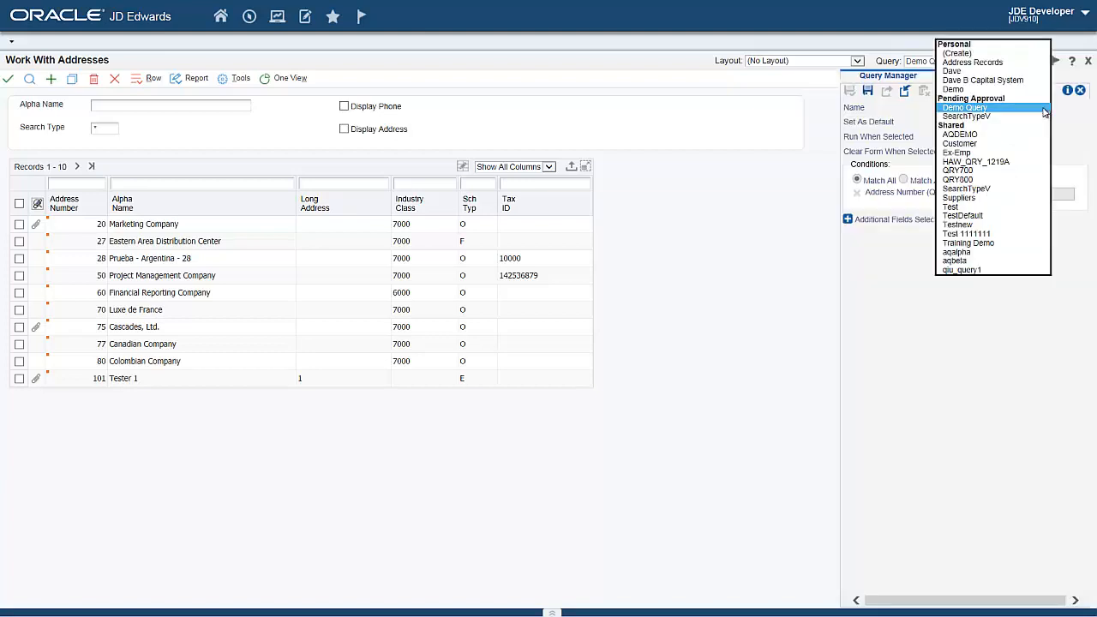
{"action": "left_click", "coordinate": [960, 89]}
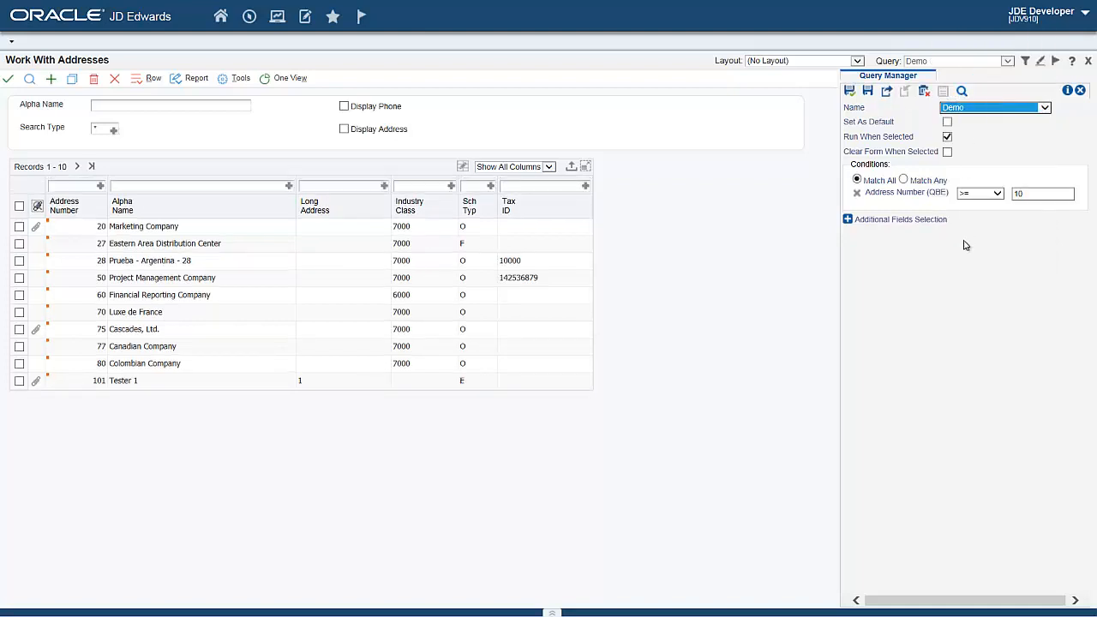
Add the condition Long Address (QBE) greater than or equal to 100 to the Demo query, save it and close the Query Manager
{"action": "left_click", "coordinate": [848, 219]}
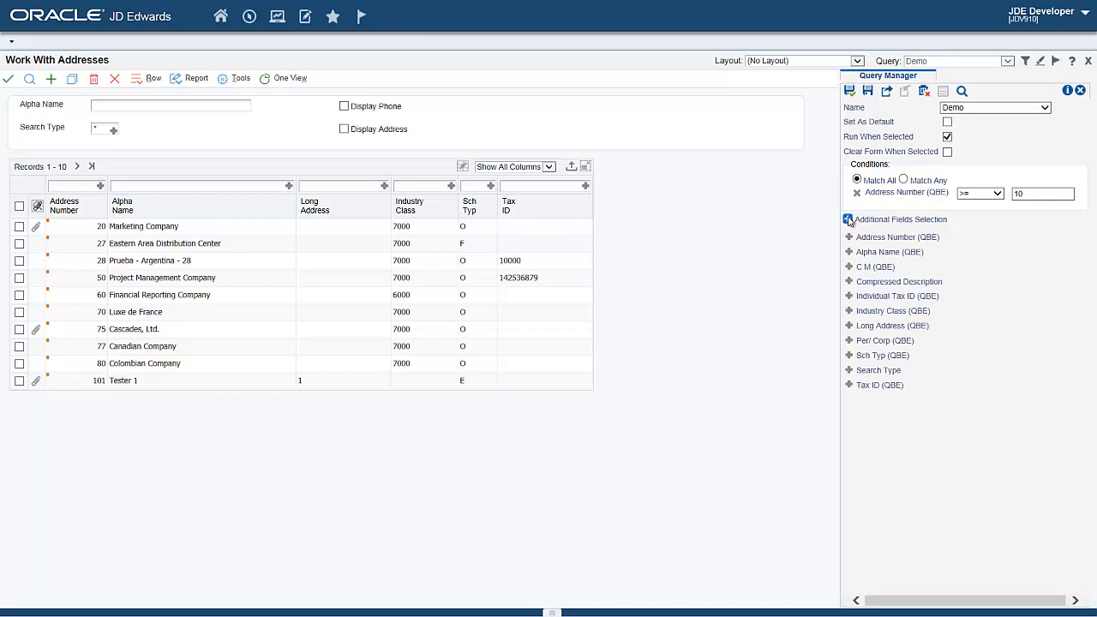
{"action": "left_click", "coordinate": [849, 327]}
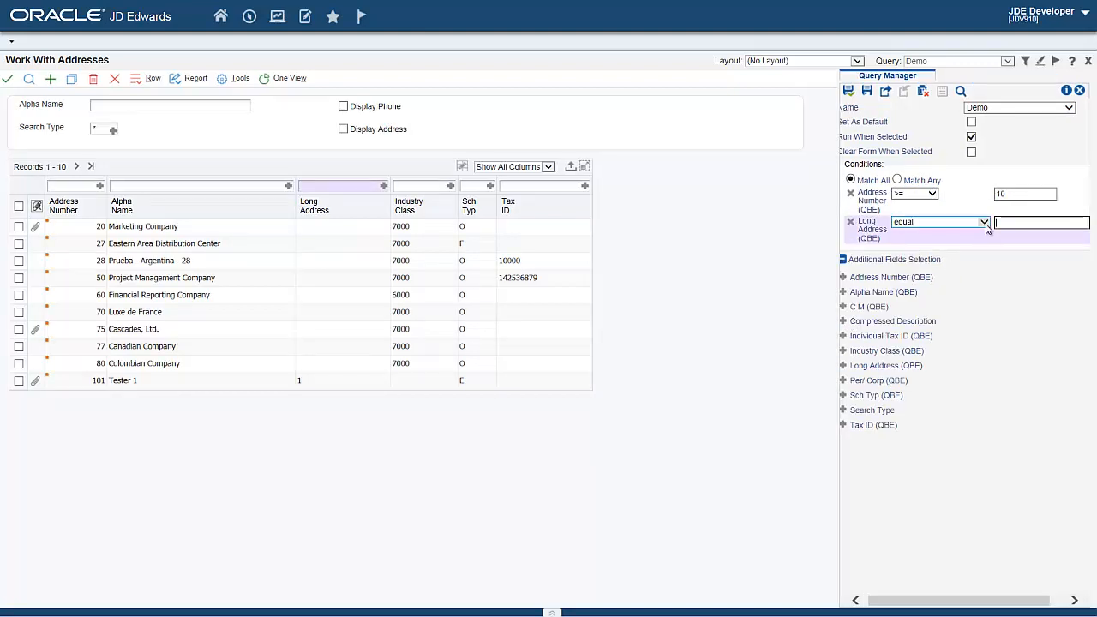
{"action": "left_click", "coordinate": [984, 223]}
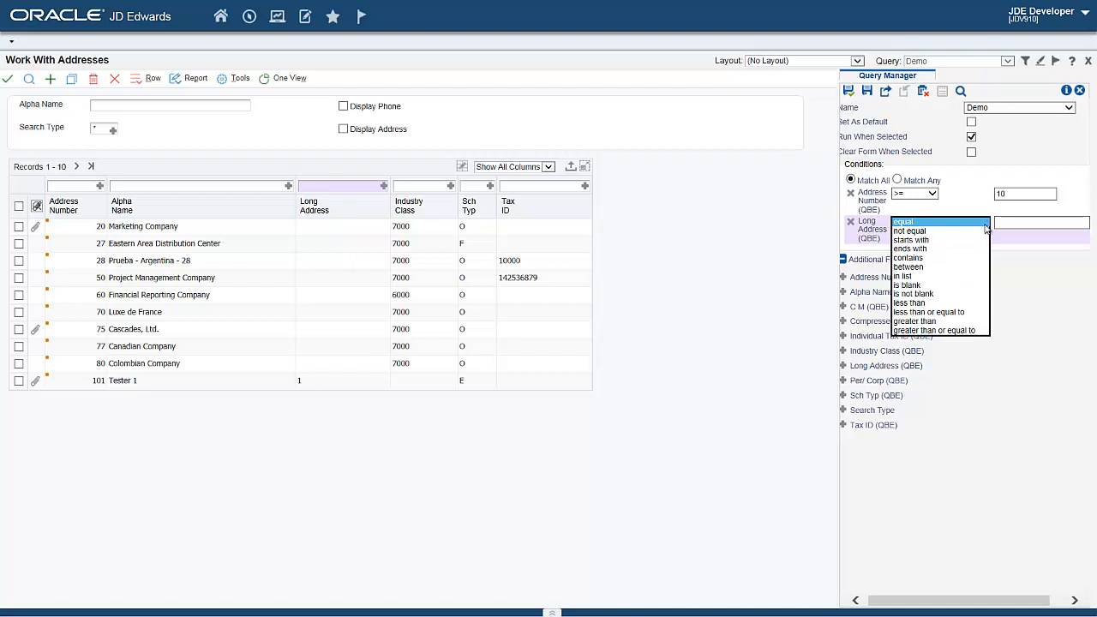
{"action": "left_click", "coordinate": [939, 330]}
{"action": "left_click", "coordinate": [1018, 222]}
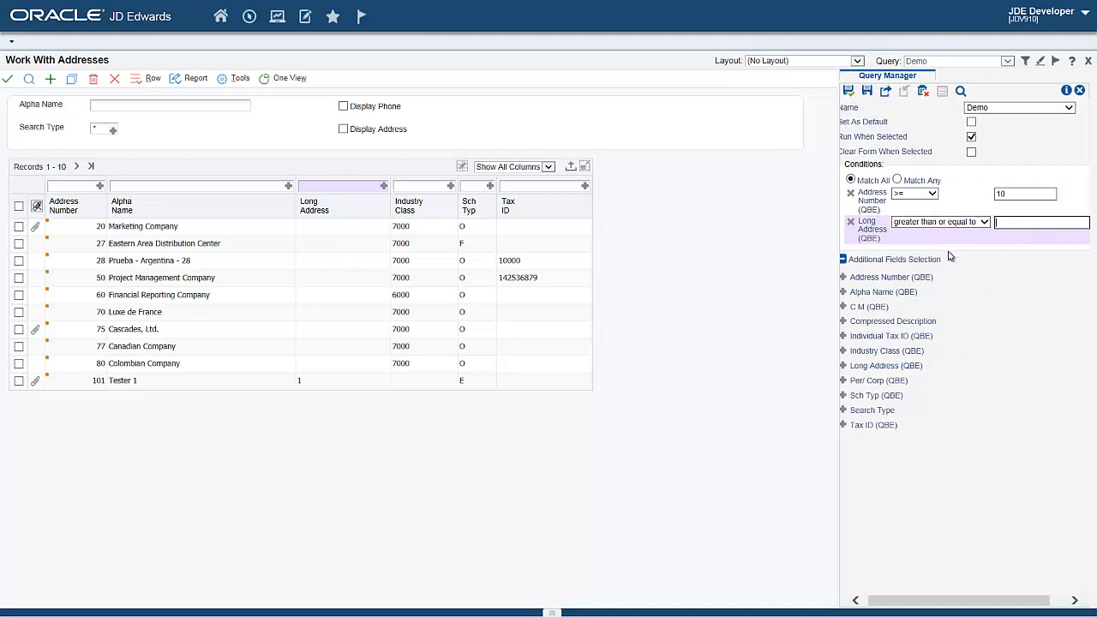
{"action": "type", "text": "100"}
{"action": "left_click", "coordinate": [853, 94]}
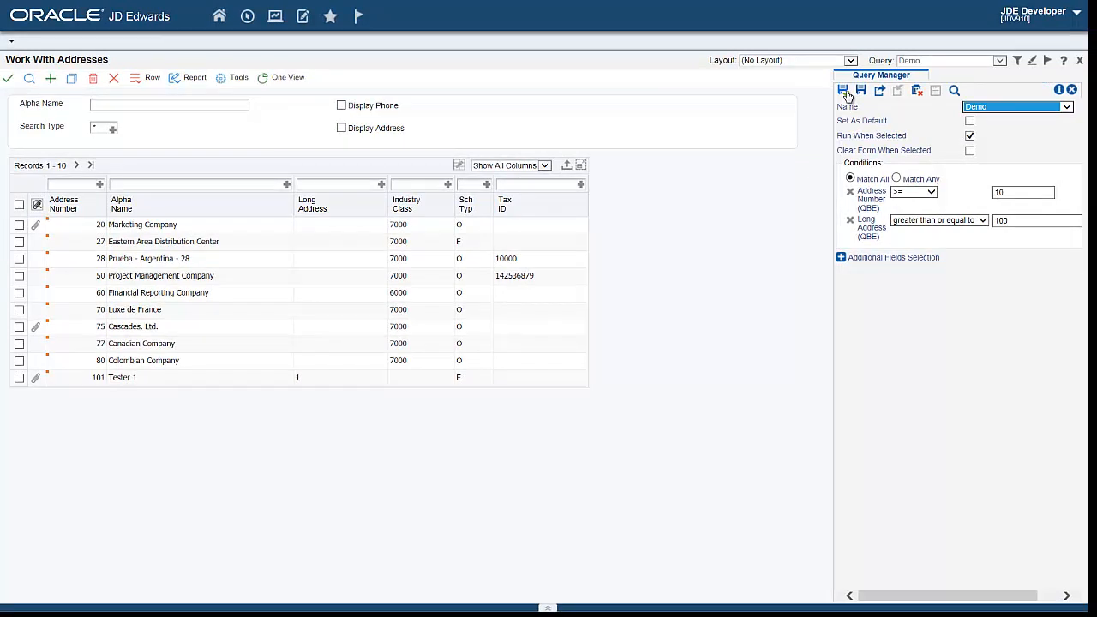
{"action": "left_click", "coordinate": [1072, 90]}
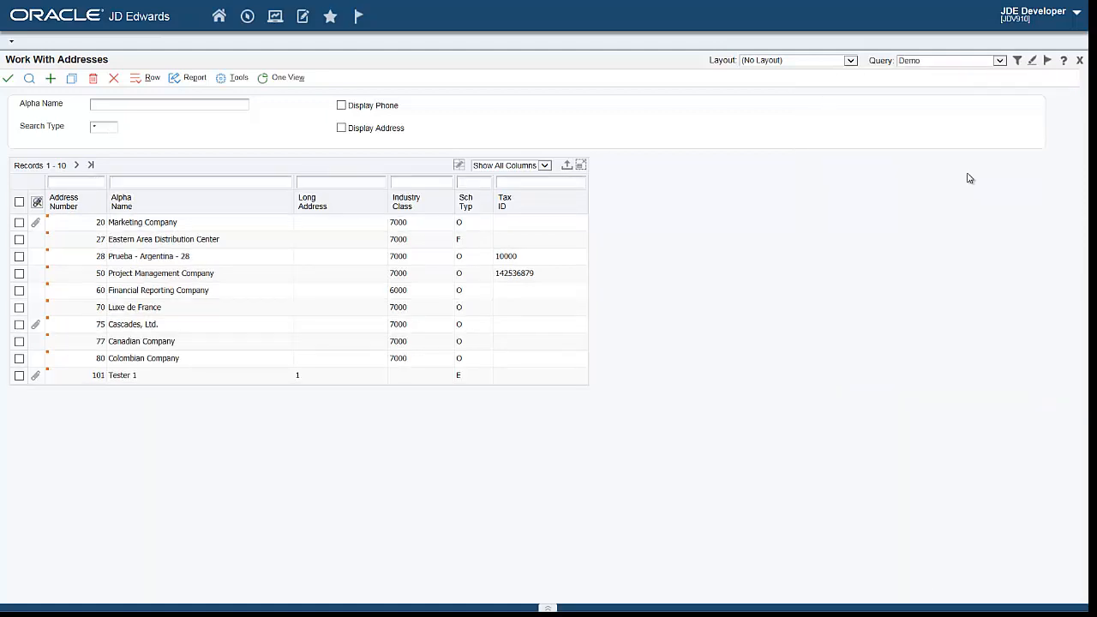
Examine the reservation status of the shared queries Test and HAW_QRY_1219A in the Query Manager
{"action": "left_click", "coordinate": [1018, 62]}
{"action": "left_click", "coordinate": [1064, 154]}
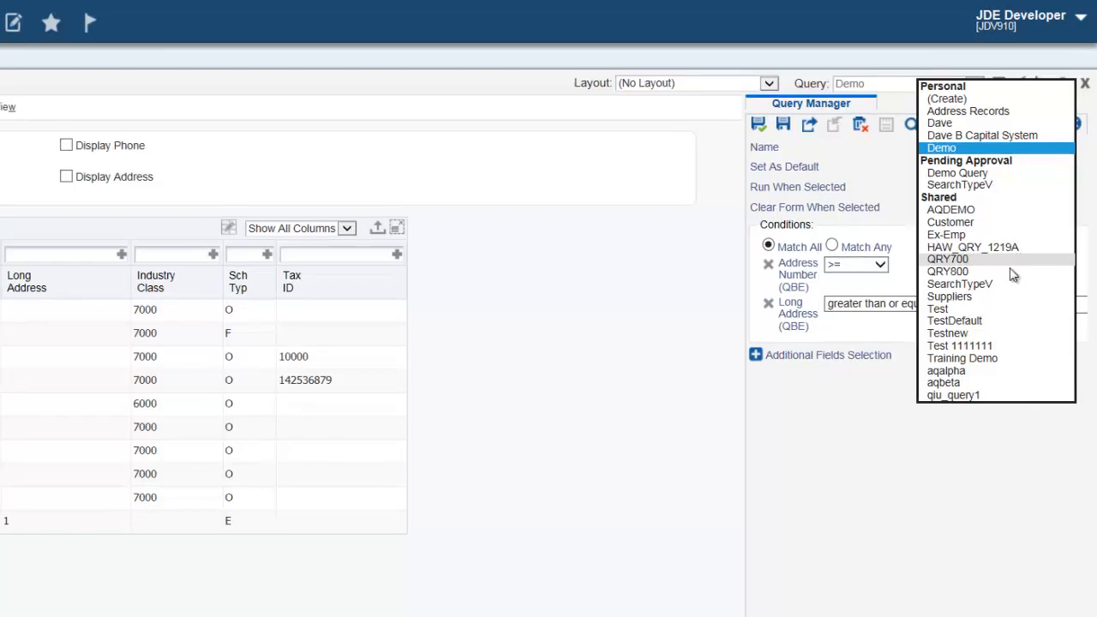
{"action": "left_click", "coordinate": [954, 311]}
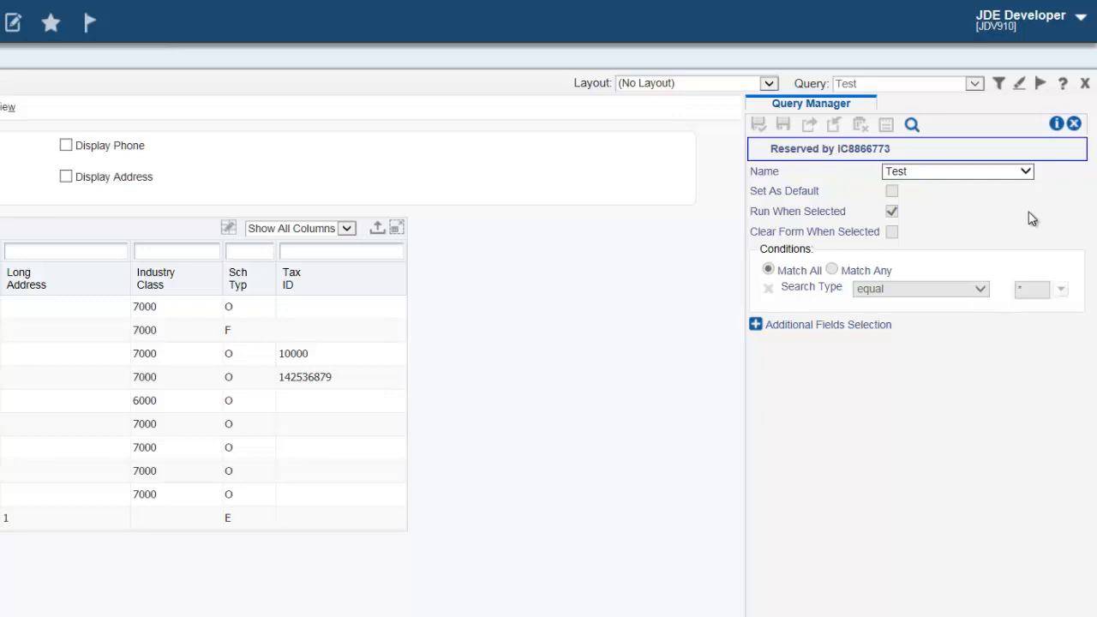
{"action": "left_click", "coordinate": [926, 171]}
{"action": "left_click", "coordinate": [893, 173]}
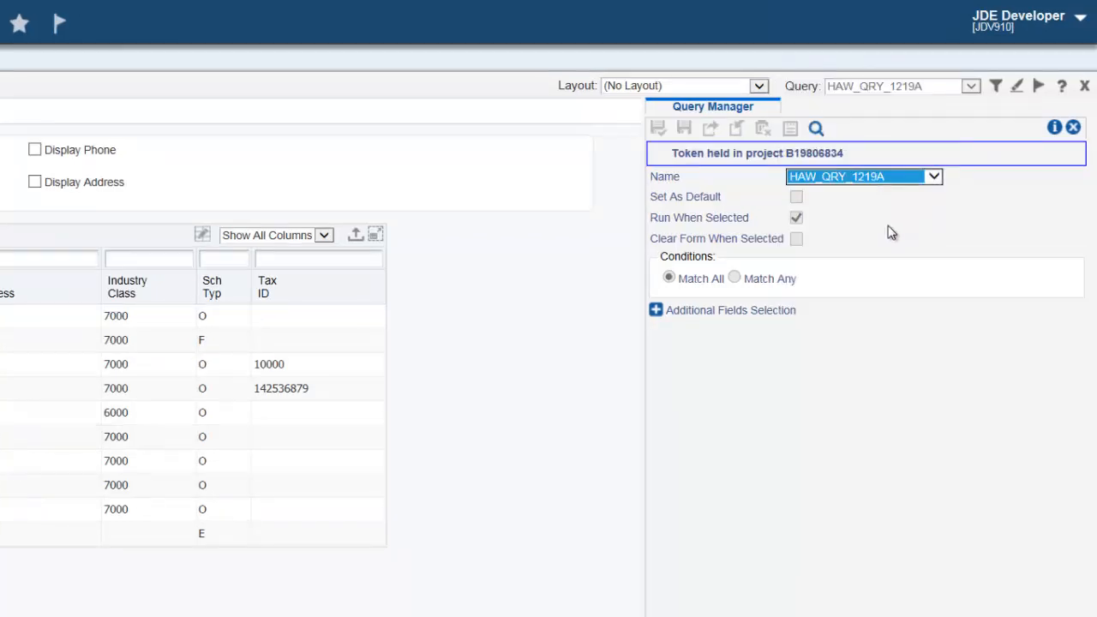
Load the shared query TestDefault and reserve it for editing
{"action": "left_click", "coordinate": [920, 177]}
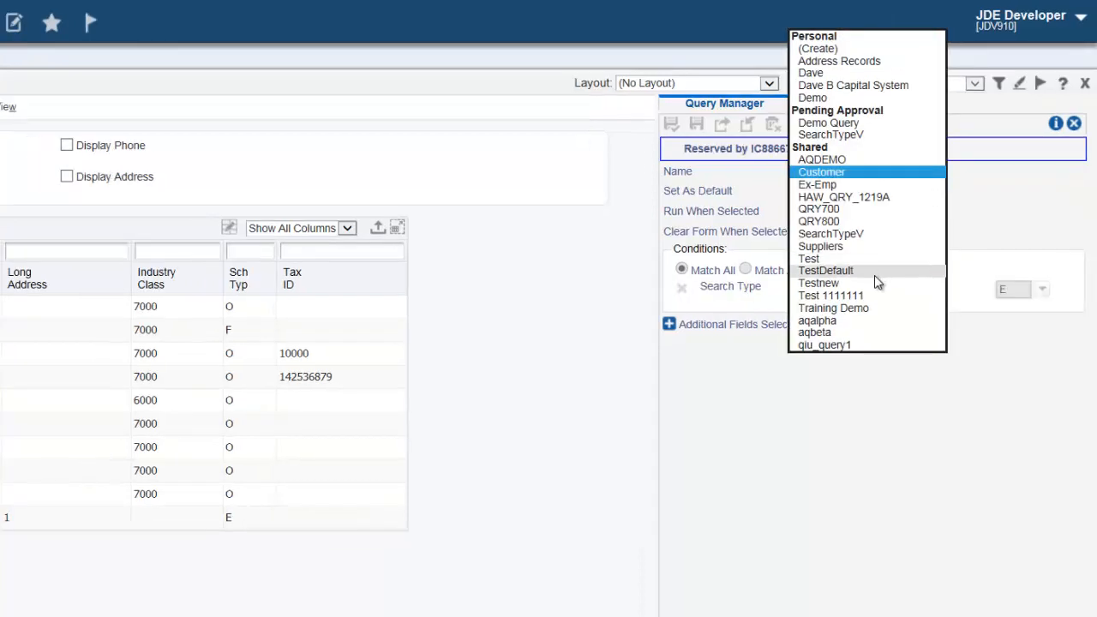
{"action": "left_click", "coordinate": [876, 276]}
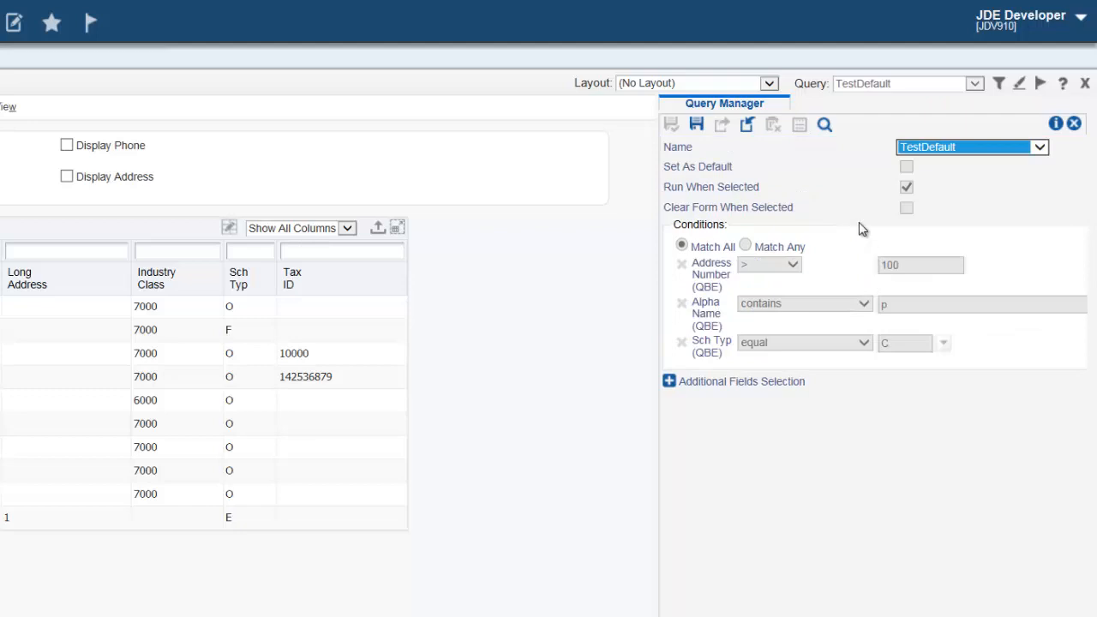
{"action": "left_click", "coordinate": [751, 131]}
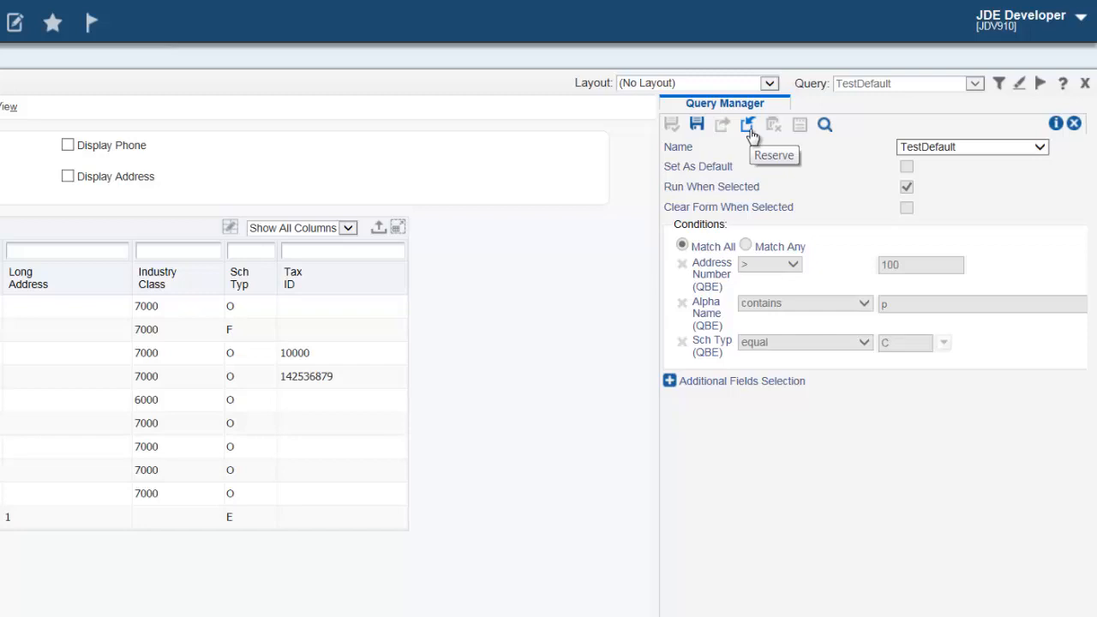
{"action": "left_click", "coordinate": [751, 133]}
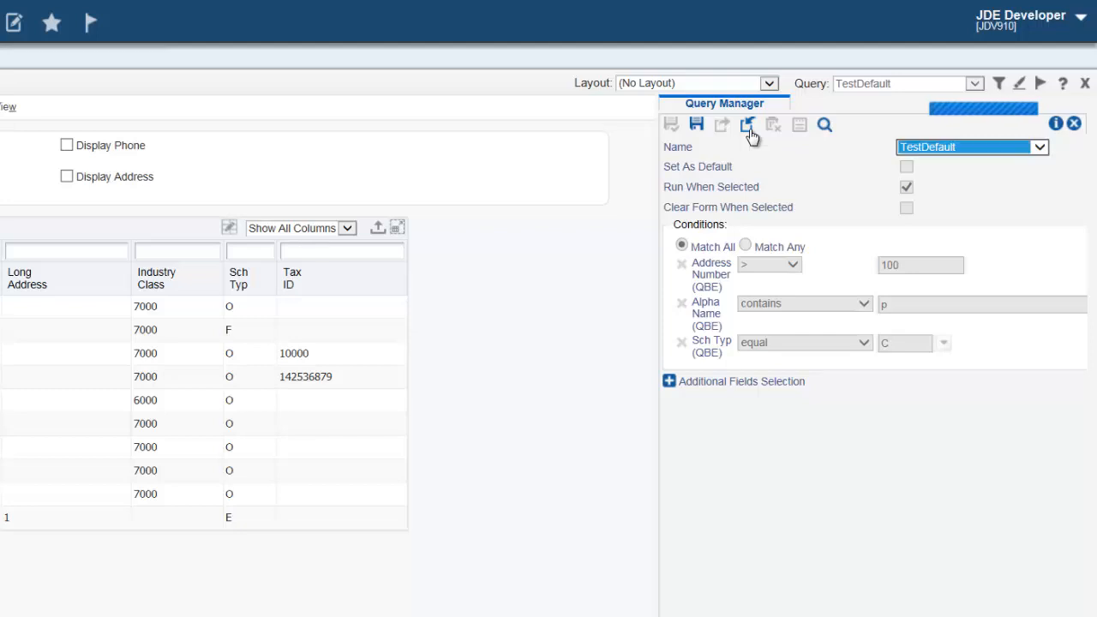
Change the Address Number (QBE) condition of the TestDefault query to greater than or equal to 10
{"action": "left_click", "coordinate": [907, 265]}
{"action": "key", "text": "BackSpace"}
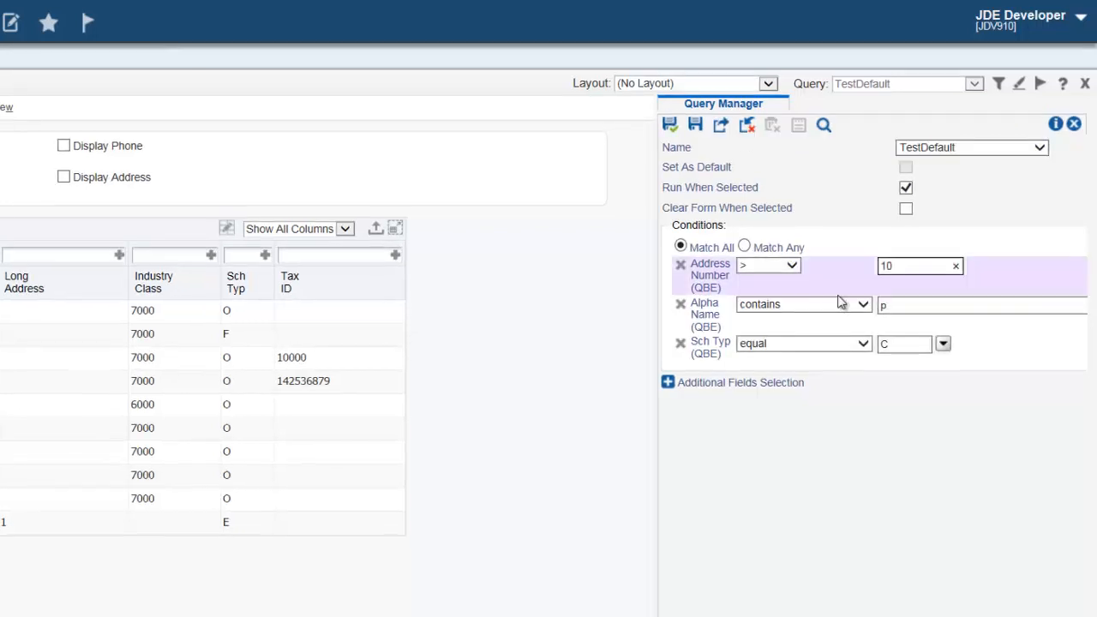
{"action": "left_click", "coordinate": [795, 267]}
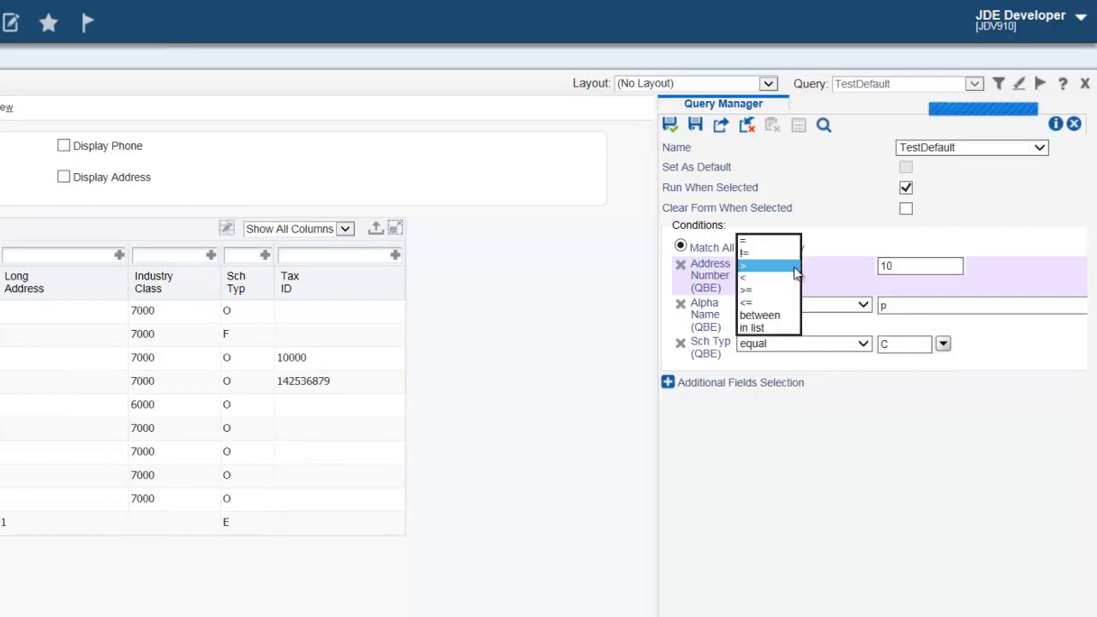
{"action": "left_click", "coordinate": [767, 290]}
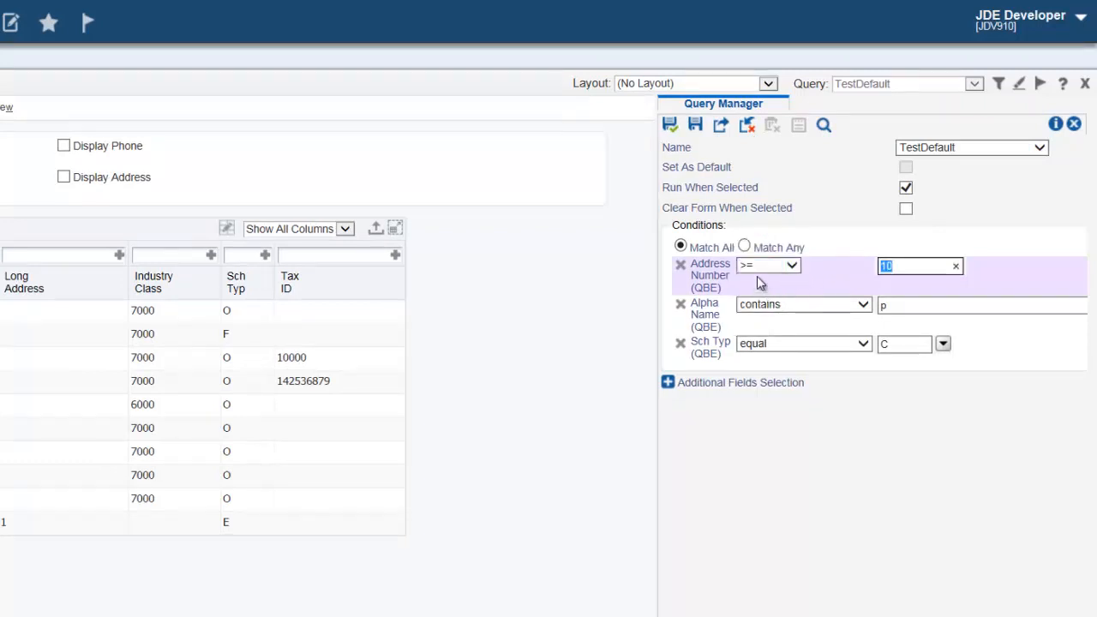
Save the modified TestDefault query and publish it without including comments
{"action": "left_click", "coordinate": [671, 129]}
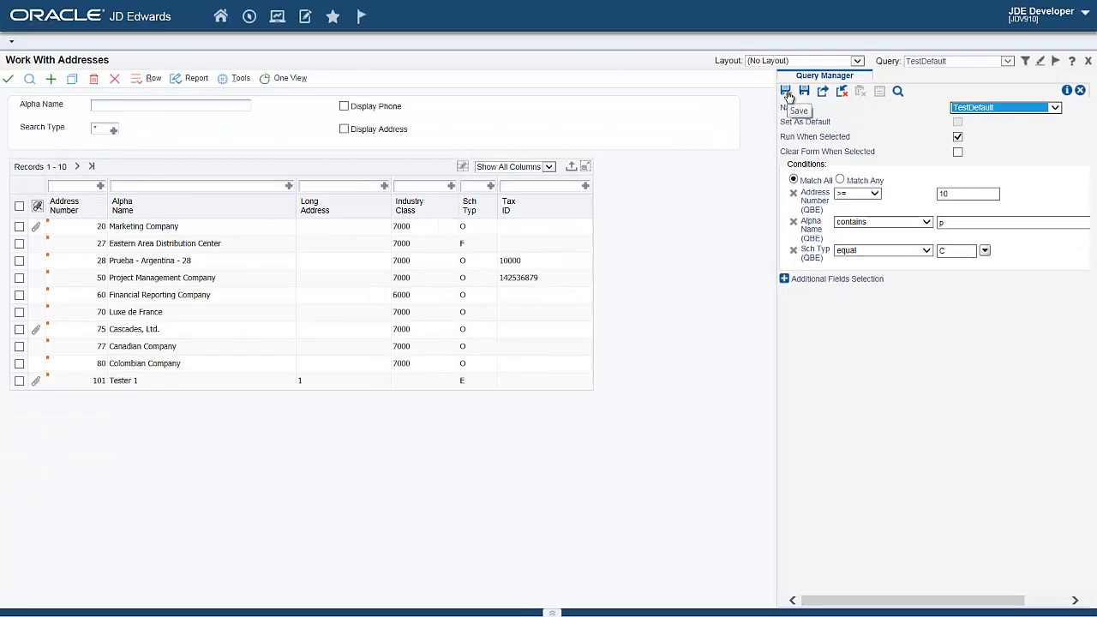
{"action": "left_click", "coordinate": [846, 117]}
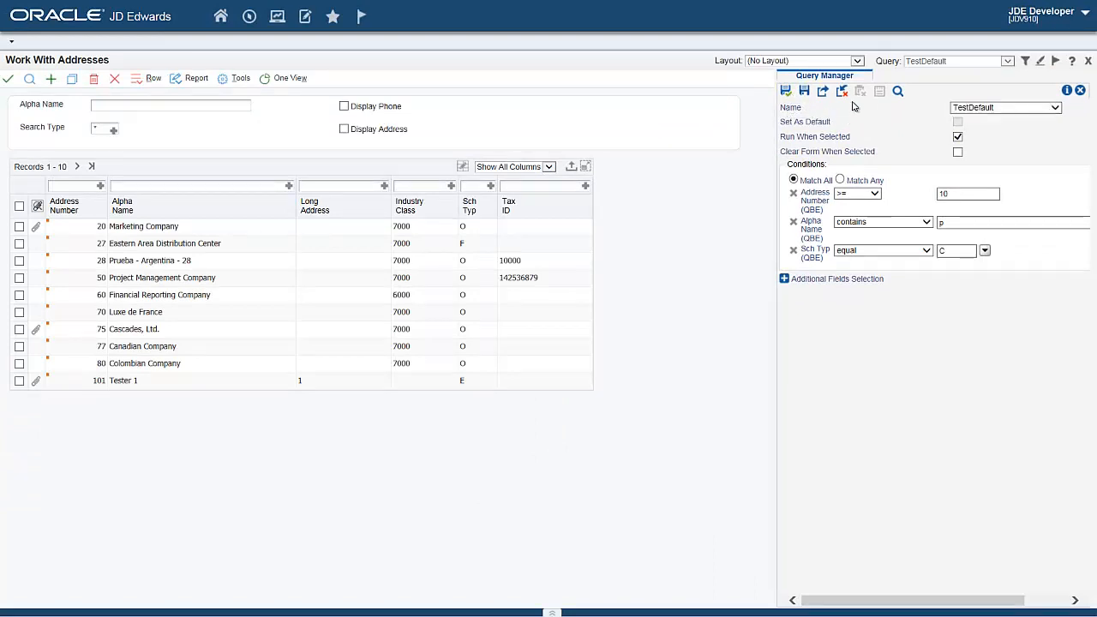
{"action": "left_click", "coordinate": [824, 92]}
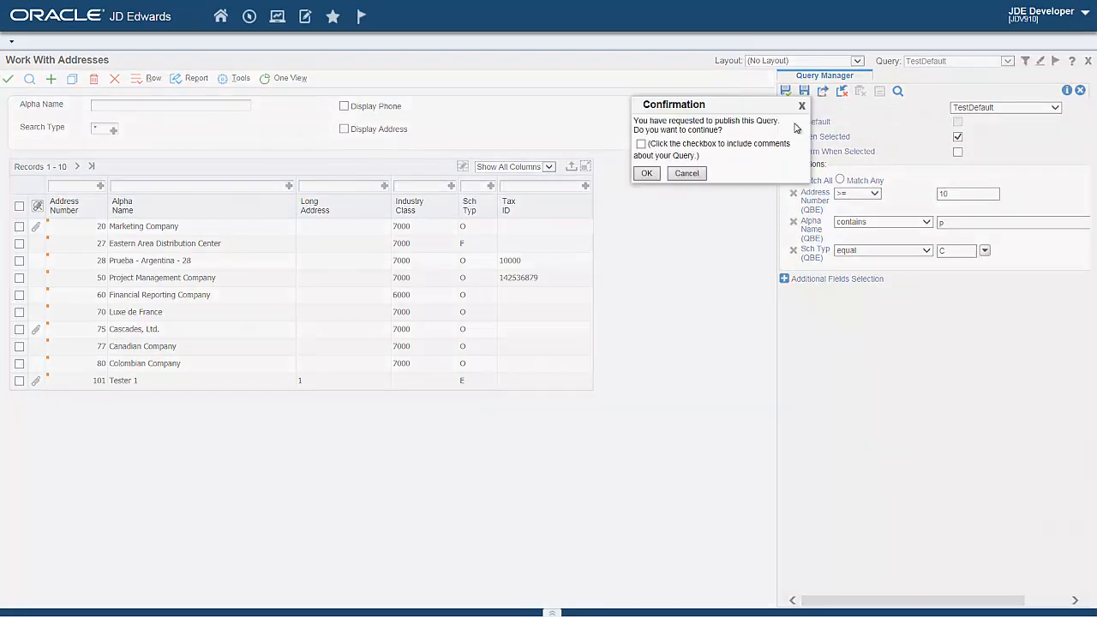
{"action": "left_click", "coordinate": [647, 175]}
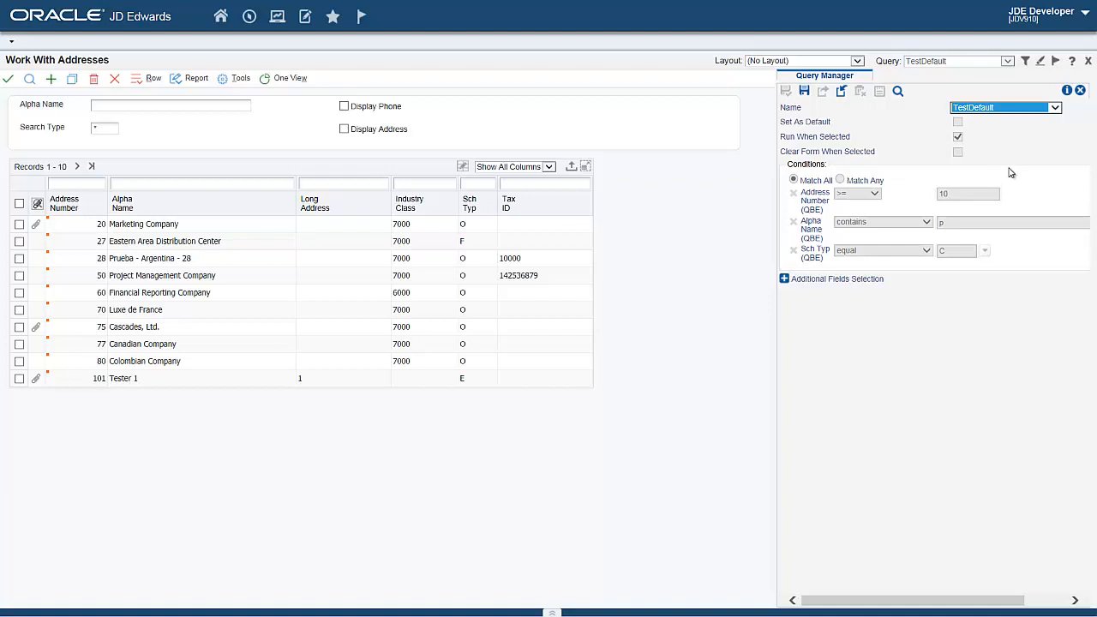
Load Demo Query from the Pending Approval queries and reserve it for editing
{"action": "left_click", "coordinate": [1015, 108]}
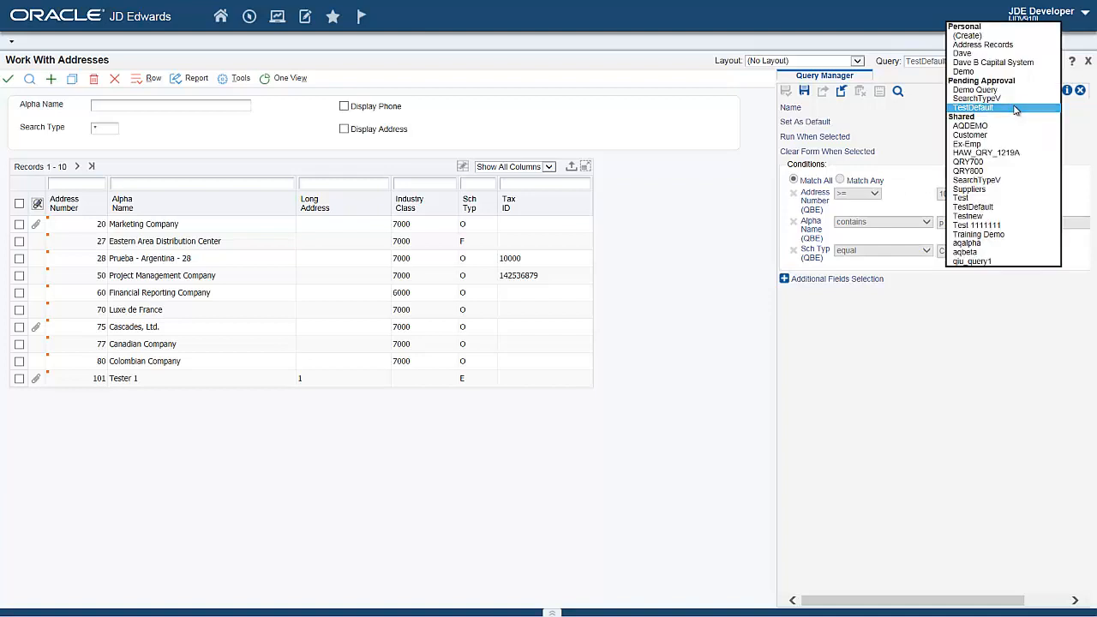
{"action": "left_click", "coordinate": [986, 90]}
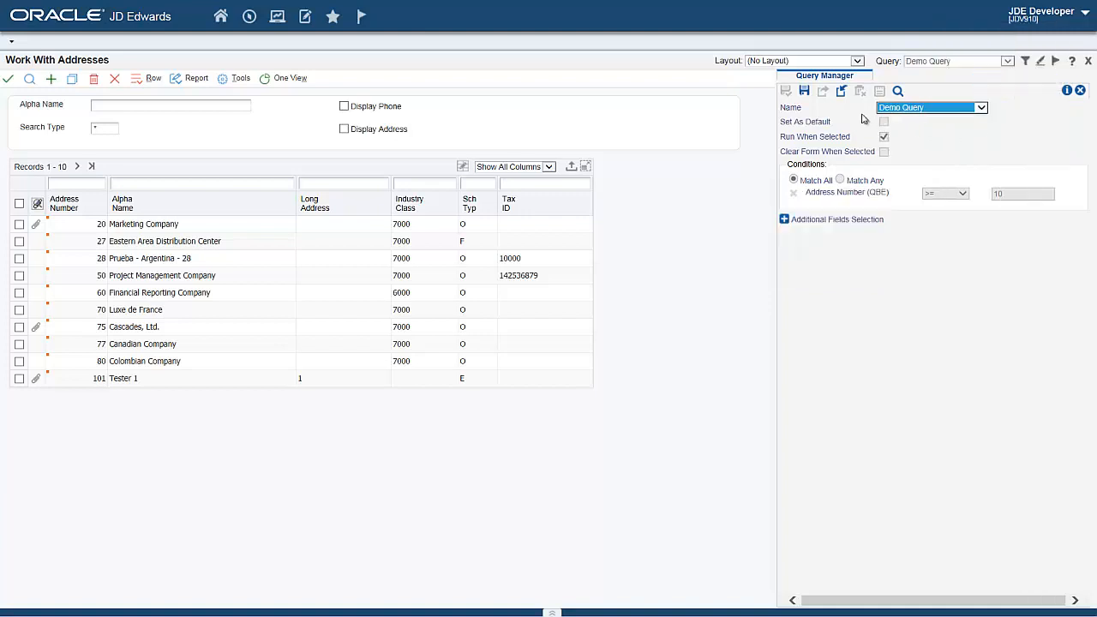
{"action": "left_click", "coordinate": [842, 93]}
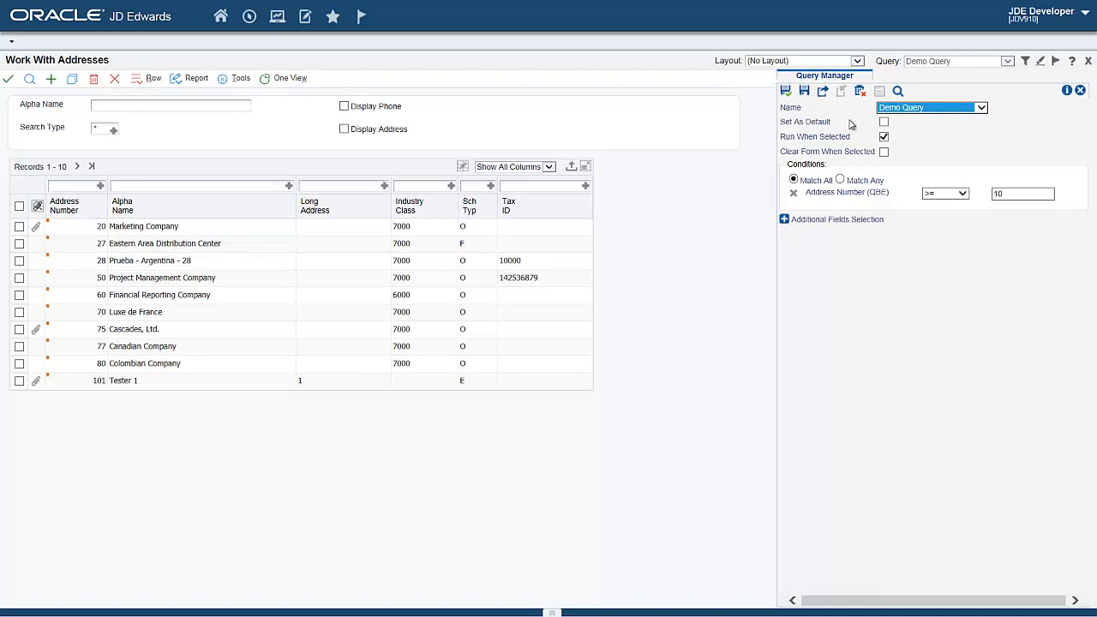
Set the Address Number (QBE) operator to > and save the query under the new name Demo Query 1
{"action": "left_click", "coordinate": [962, 193]}
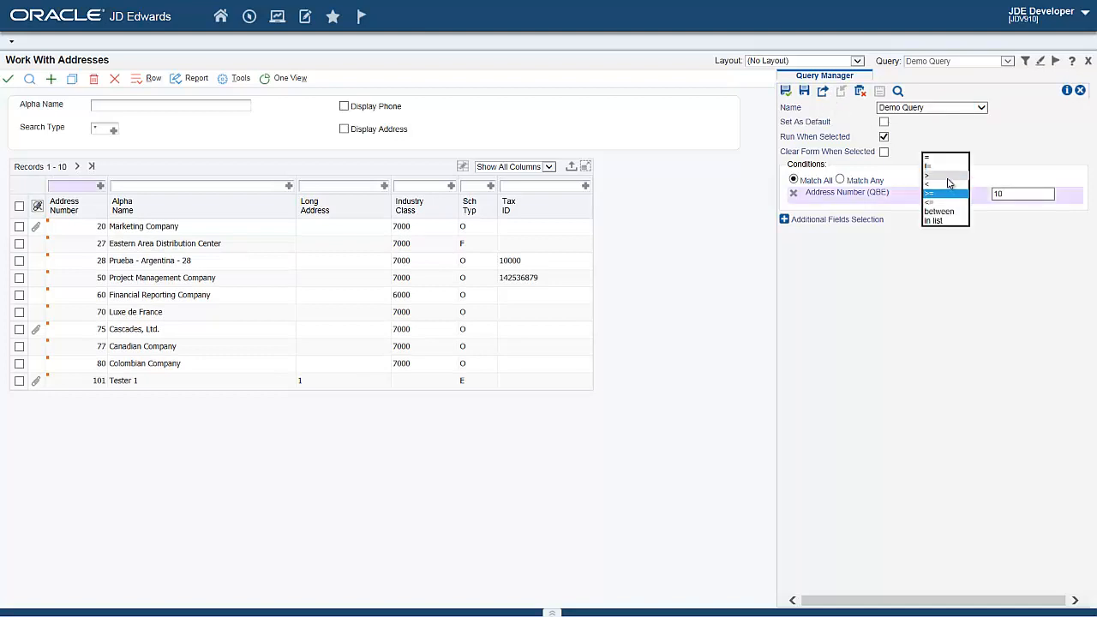
{"action": "left_click", "coordinate": [949, 178]}
{"action": "key", "text": "Tab"}
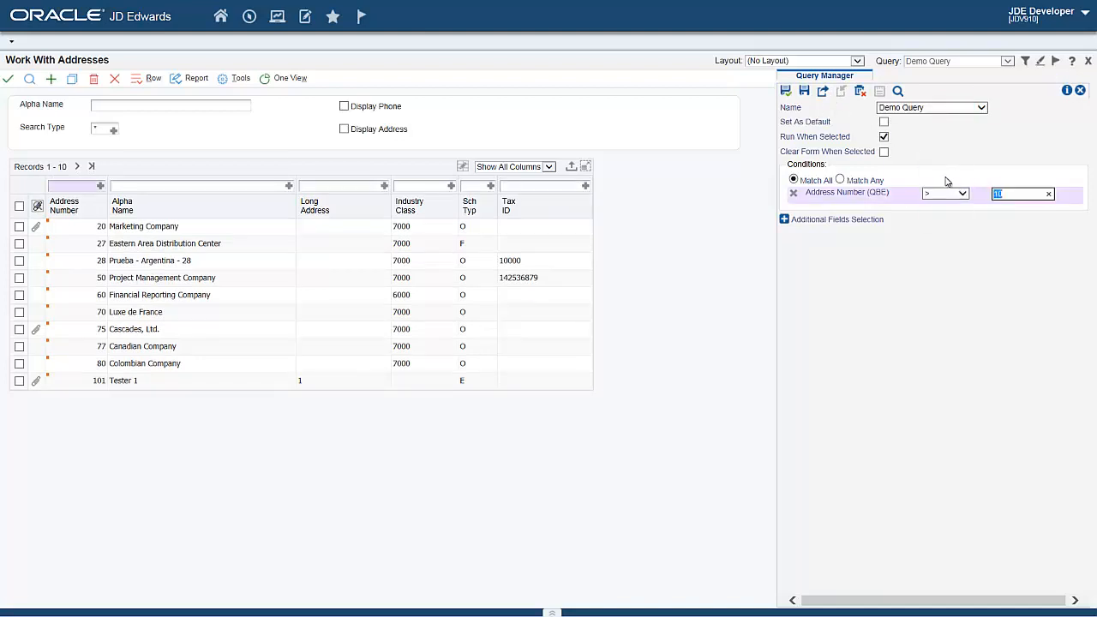
{"action": "left_click", "coordinate": [787, 93]}
{"action": "left_click", "coordinate": [805, 93]}
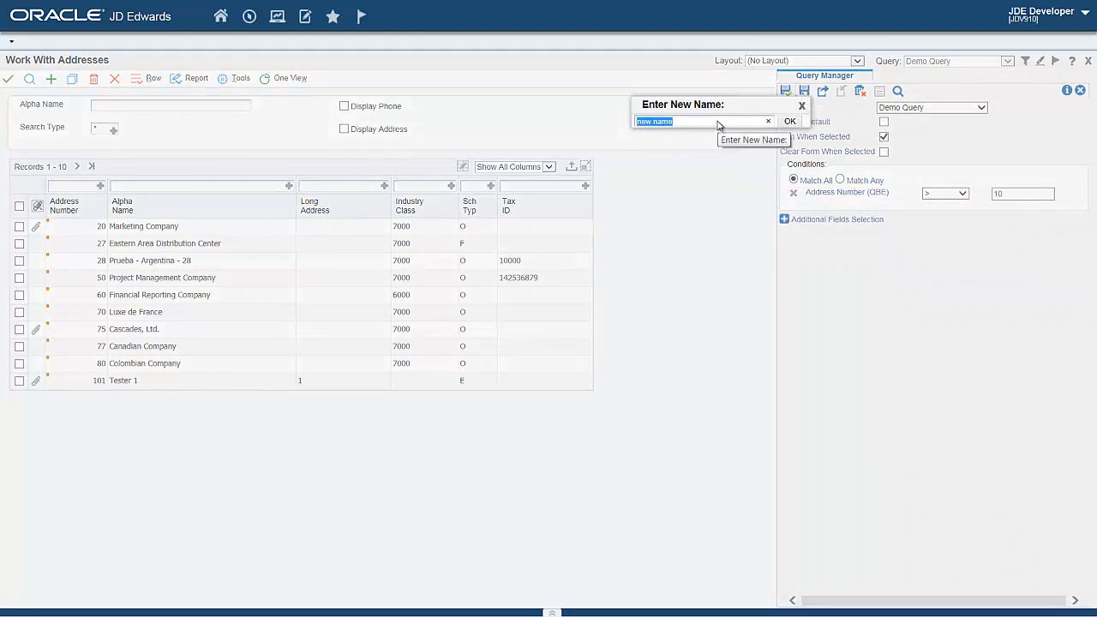
{"action": "type", "text": "Demo"}
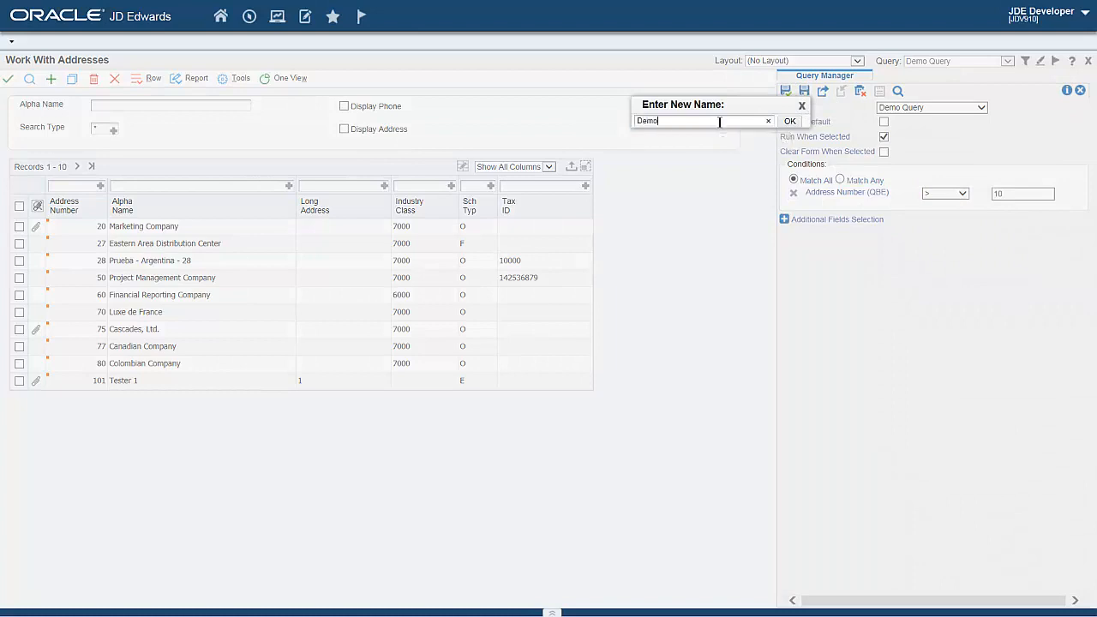
{"action": "type", "text": " Query 1"}
{"action": "left_click", "coordinate": [790, 121]}
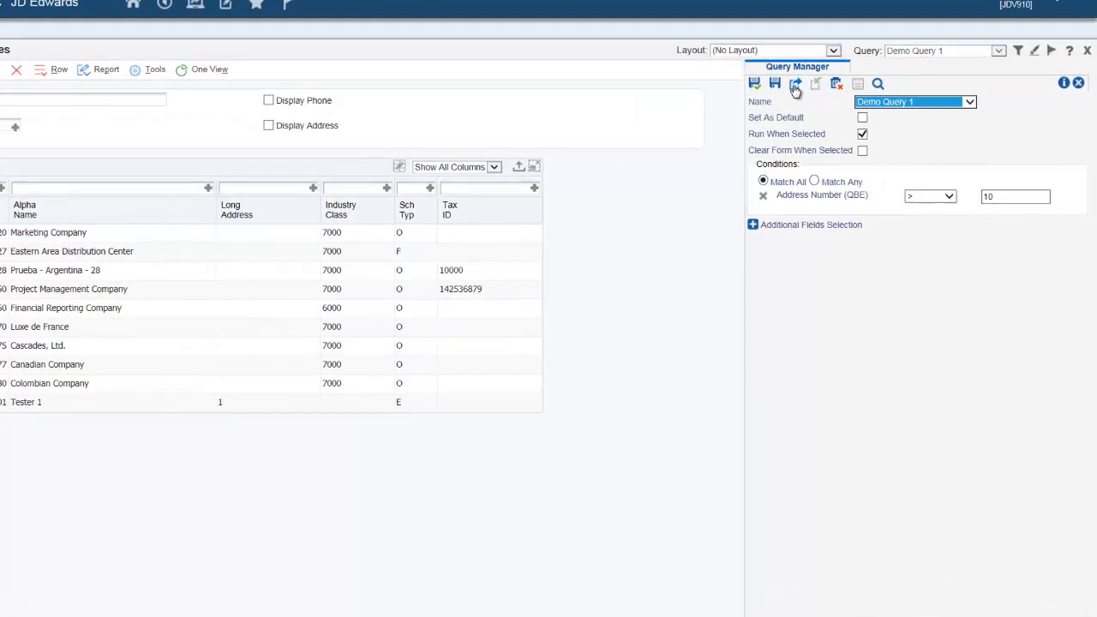
Publish Demo Query 1 without comments, check its place in the query list and close the Query Manager
{"action": "left_click", "coordinate": [796, 85]}
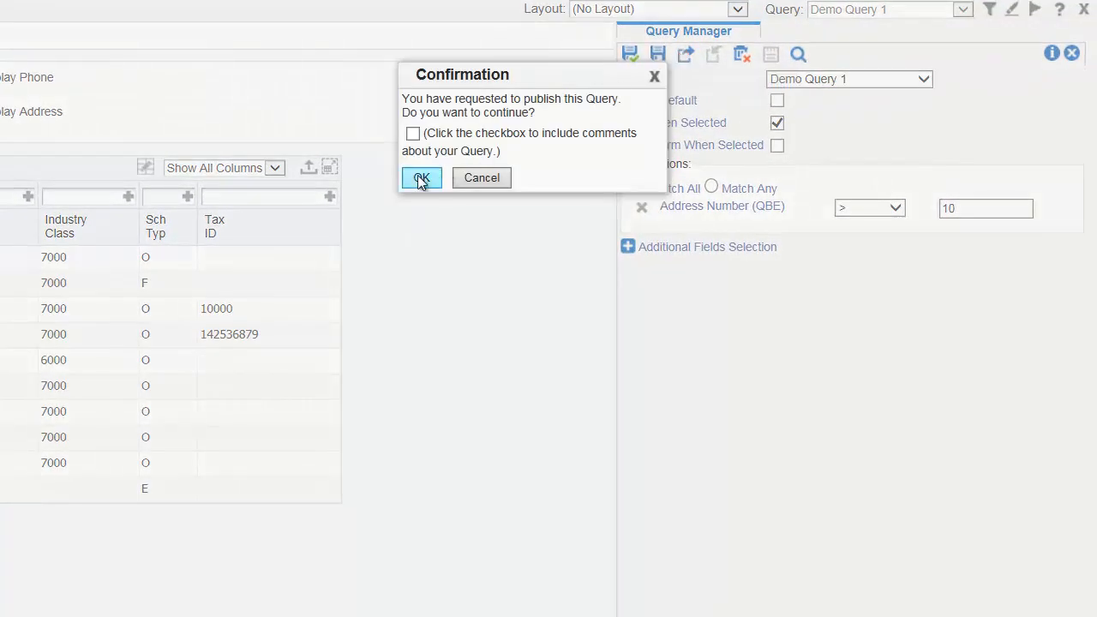
{"action": "key", "text": "Return"}
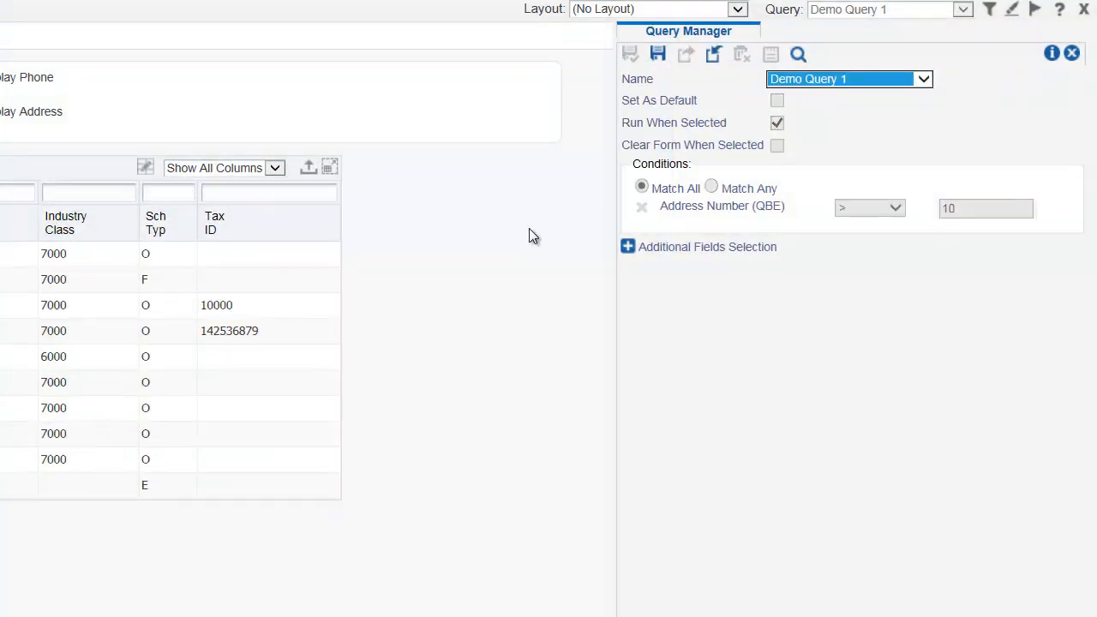
{"action": "left_click", "coordinate": [926, 79]}
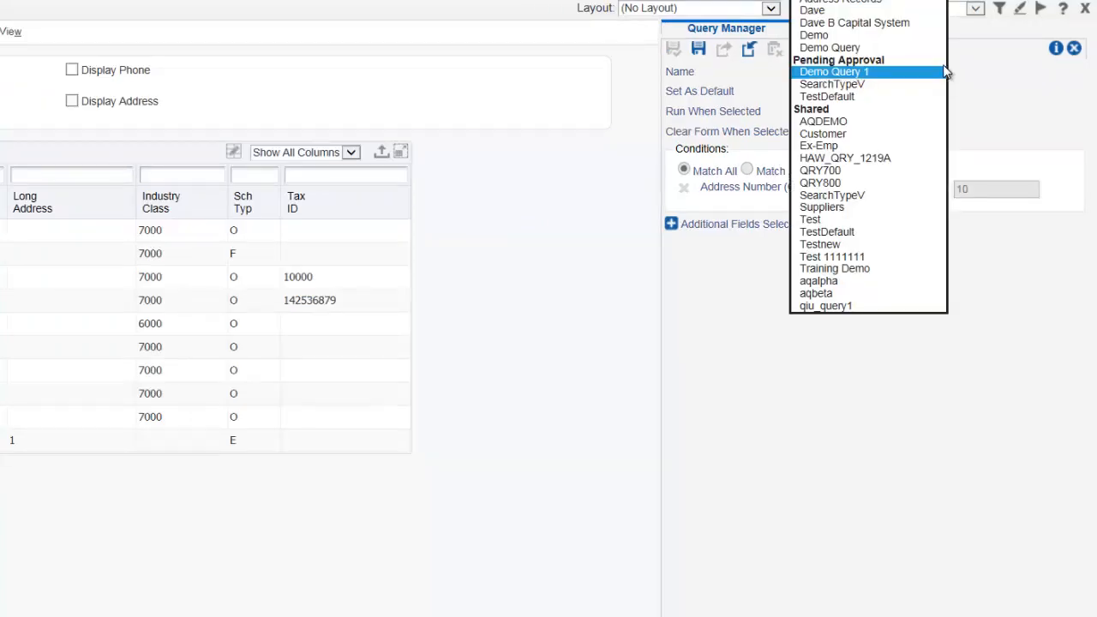
{"action": "left_click", "coordinate": [1015, 85]}
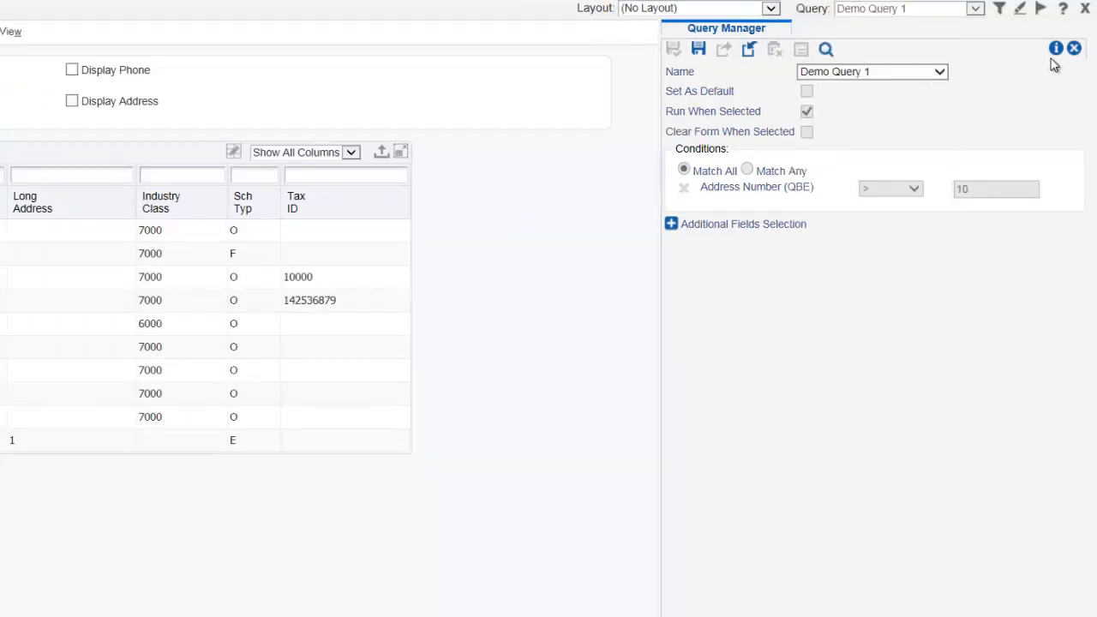
{"action": "left_click", "coordinate": [1074, 48]}
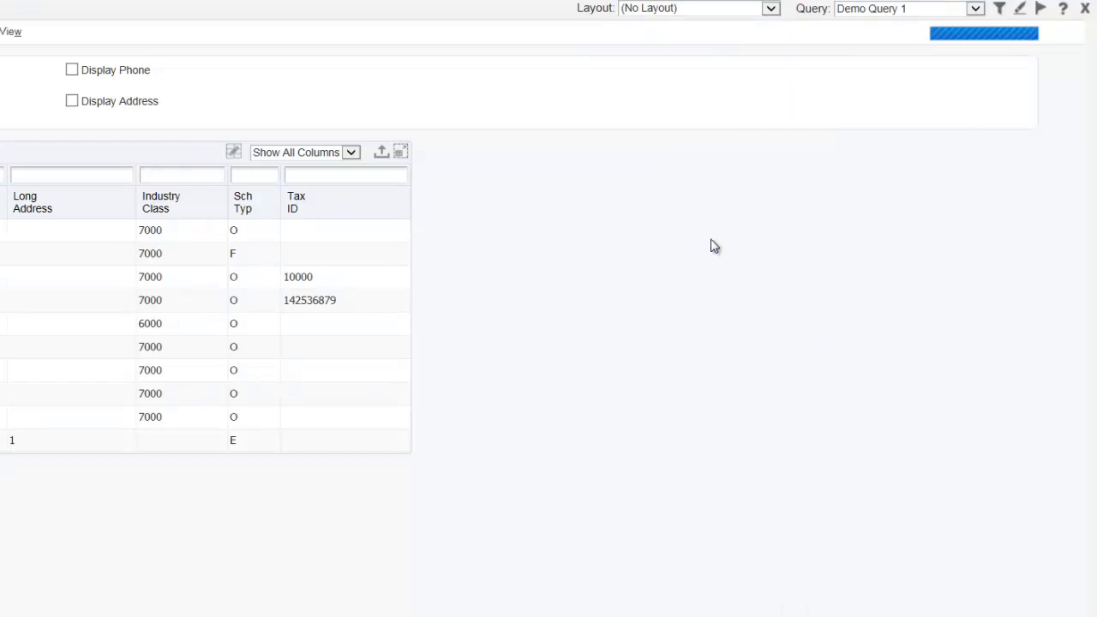